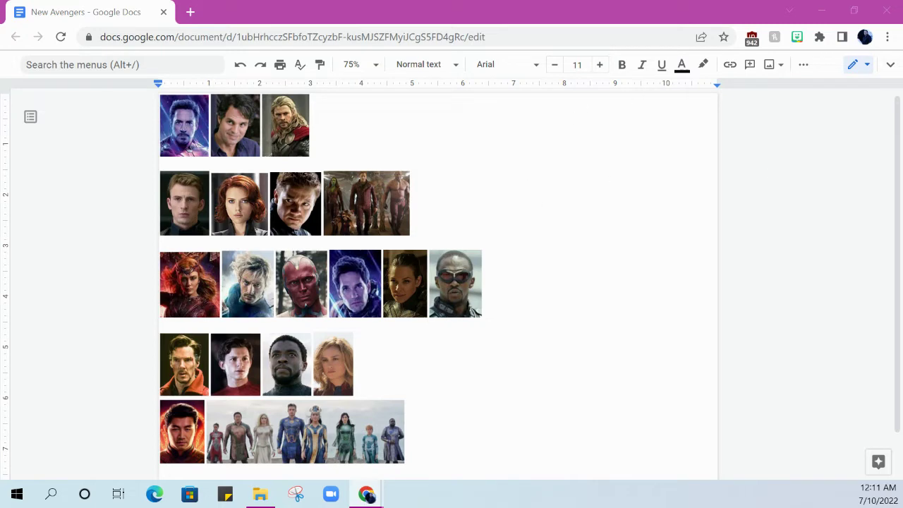
- Show the full menus to point out the document's title, "New Avengers", then hide them again
{"action": "left_click", "coordinate": [891, 66]}
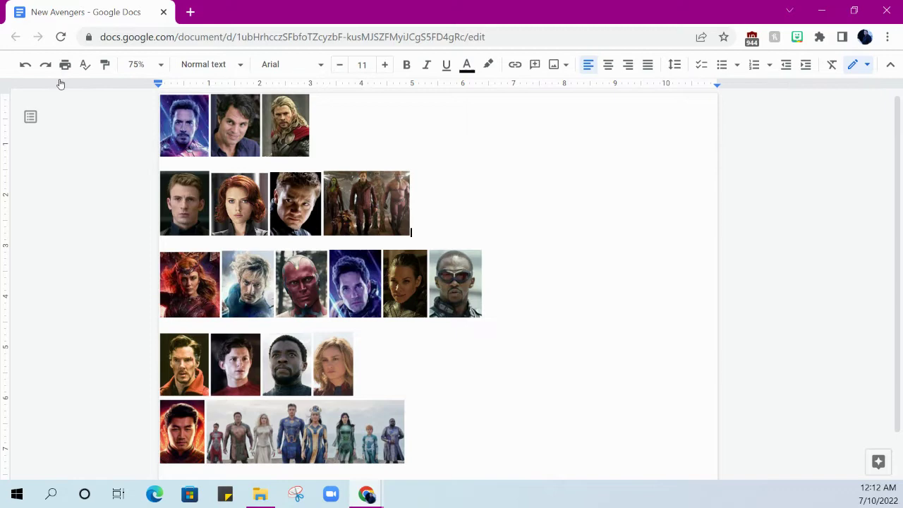
{"action": "key", "text": "ctrl+shift+f"}
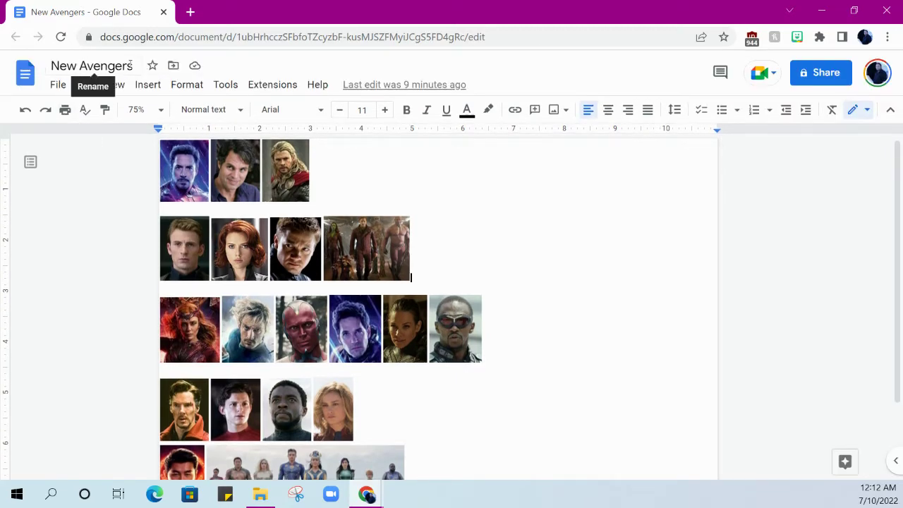
{"action": "left_click_drag", "start_coordinate": [129, 66], "coordinate": [50, 65]}
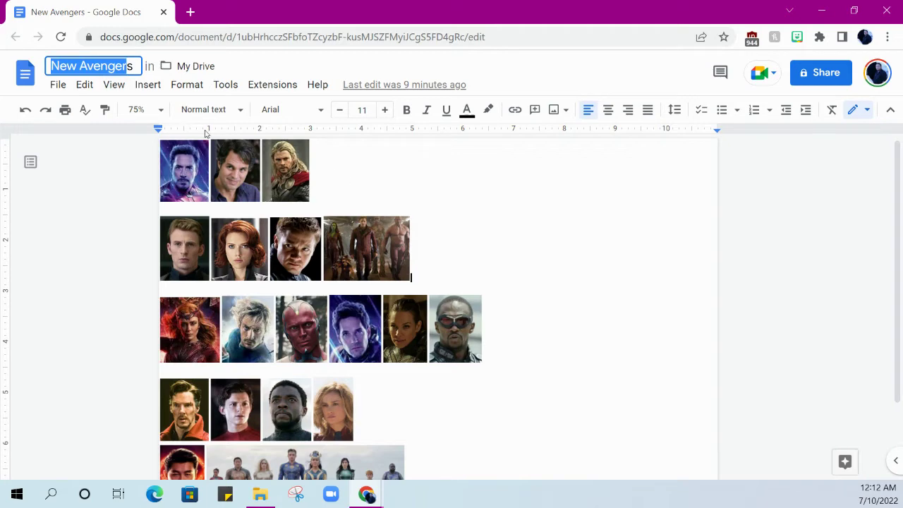
{"action": "left_click", "coordinate": [86, 65]}
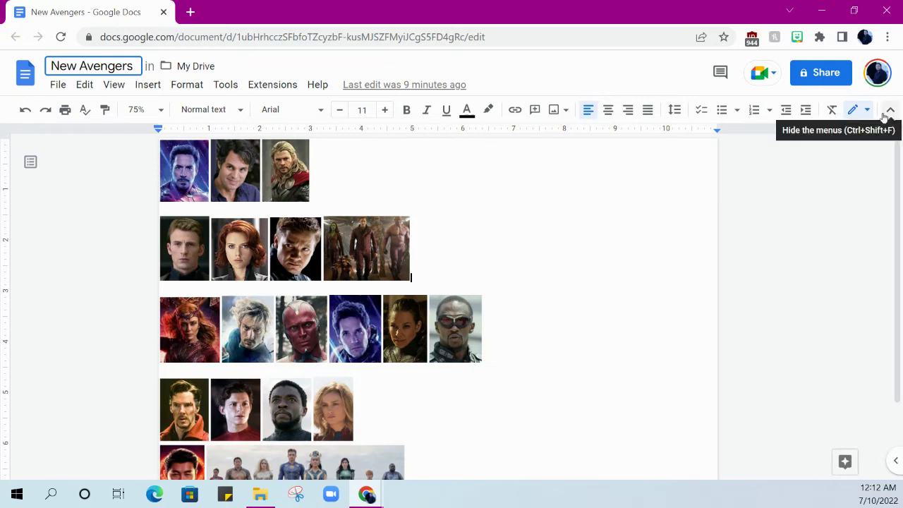
{"action": "key", "text": "Return"}
{"action": "key", "text": "ctrl+shift+f"}
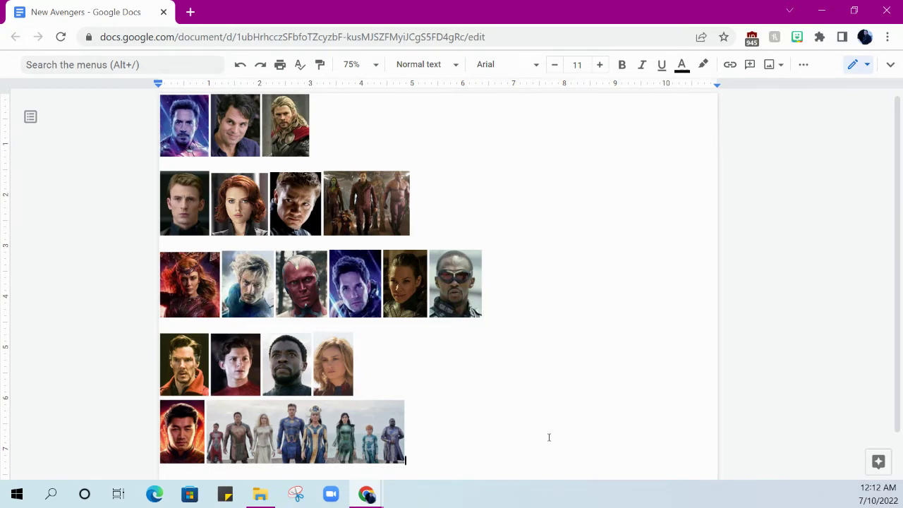
- Insert a blank line between the fourth and fifth rows of pictures
{"action": "left_click", "coordinate": [485, 370]}
{"action": "key", "text": "Return"}
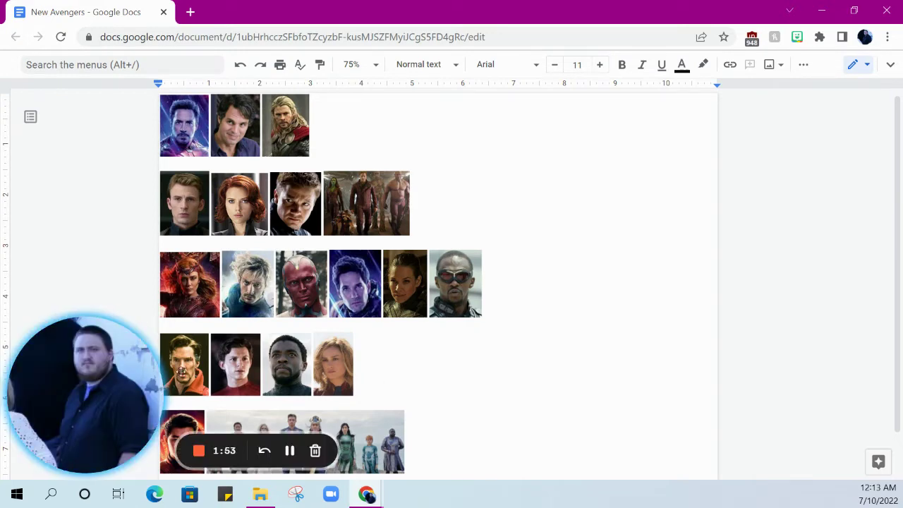
{"action": "left_click", "coordinate": [85, 451]}
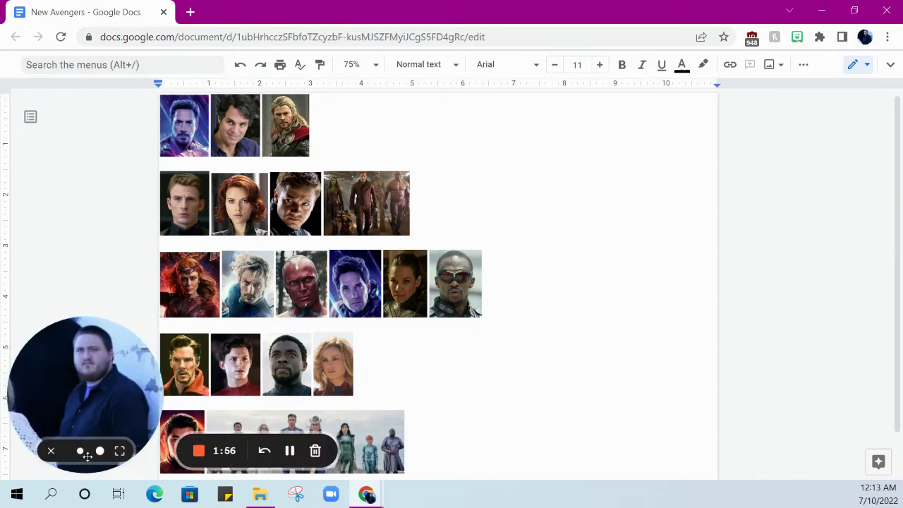
{"action": "left_click", "coordinate": [49, 451]}
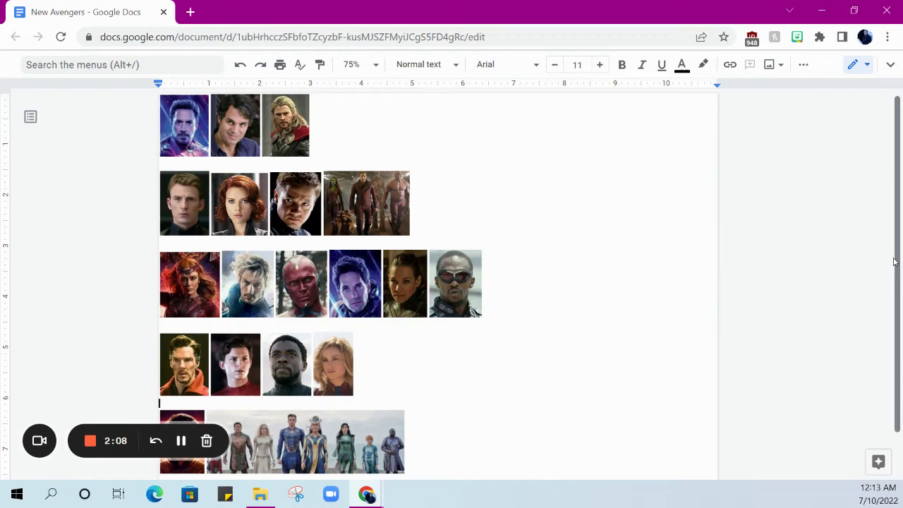
{"action": "scroll", "coordinate": [897, 263], "scroll_direction": "down", "scroll_amount": 1}
{"action": "scroll", "coordinate": [897, 268], "scroll_direction": "up", "scroll_amount": 1}
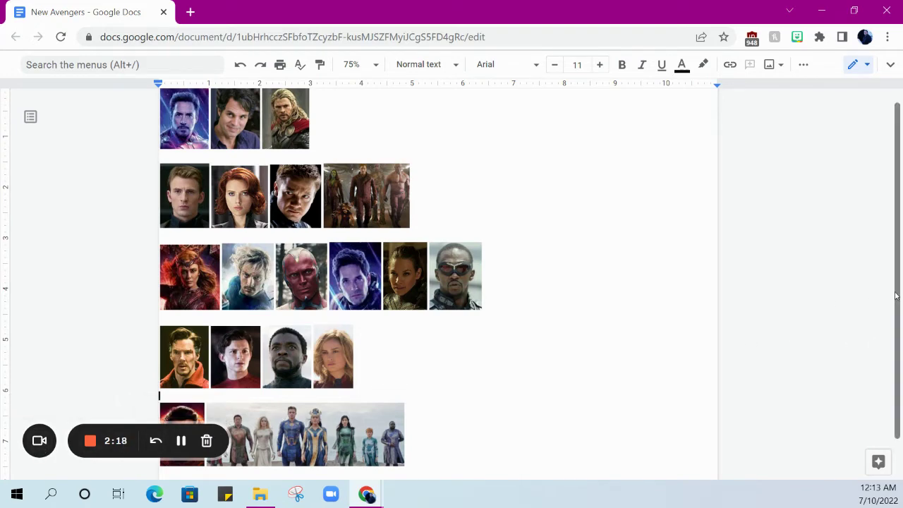
{"action": "left_click_drag", "start_coordinate": [896, 296], "coordinate": [896, 294]}
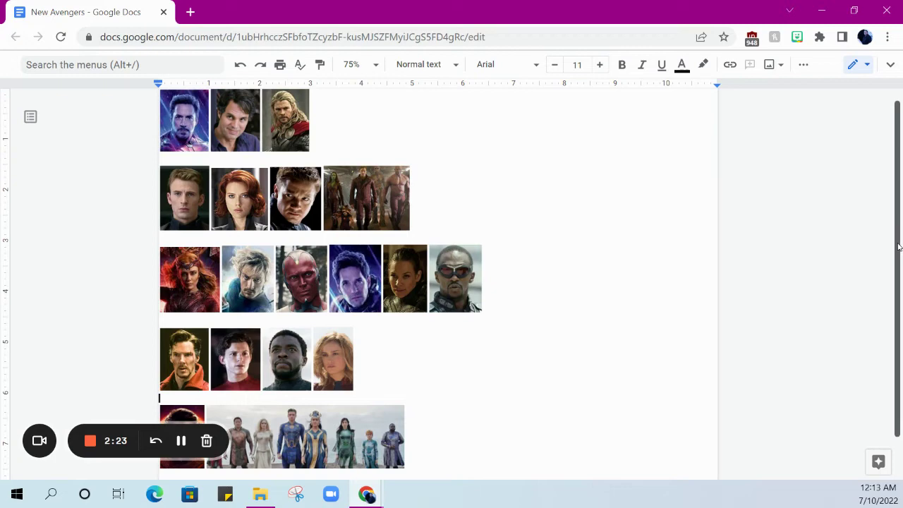
{"action": "left_click_drag", "start_coordinate": [899, 249], "coordinate": [899, 250]}
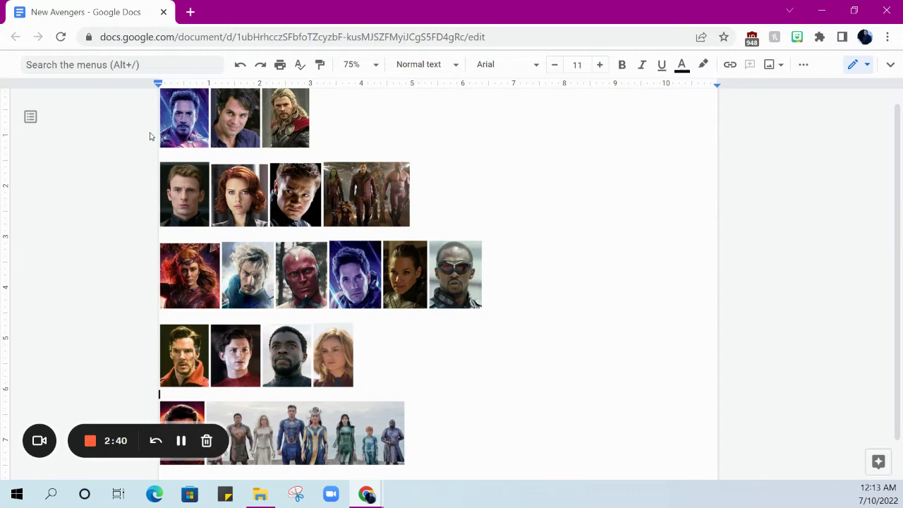
{"action": "left_click", "coordinate": [198, 111]}
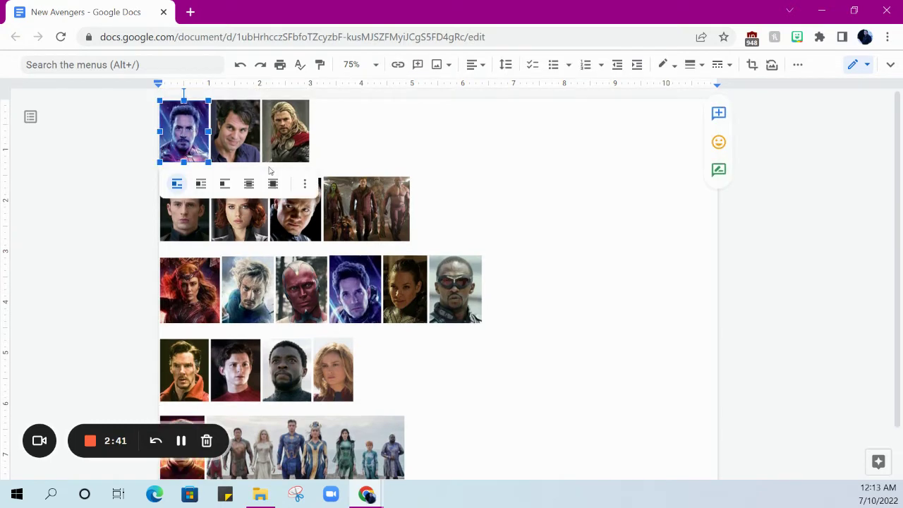
{"action": "left_click", "coordinate": [414, 359]}
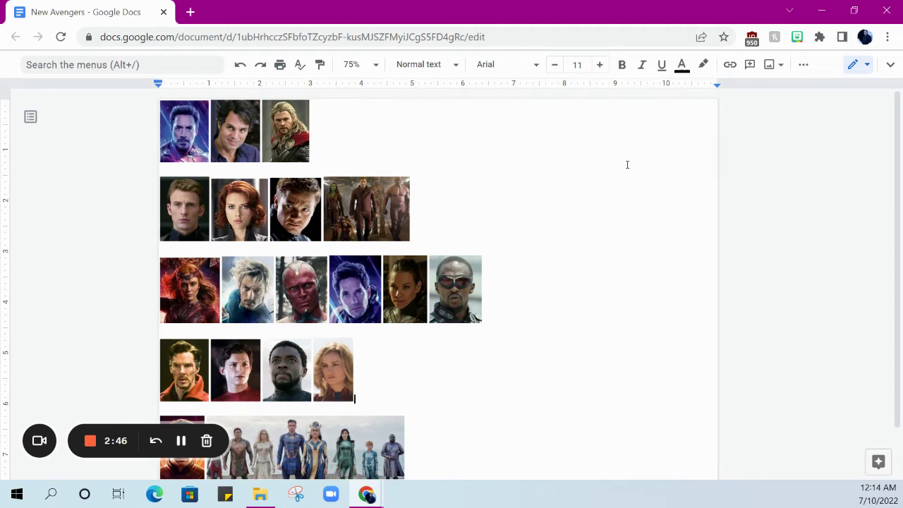
- Copy the first picture of the top row and paste a duplicate directly after it
{"action": "left_click", "coordinate": [168, 131]}
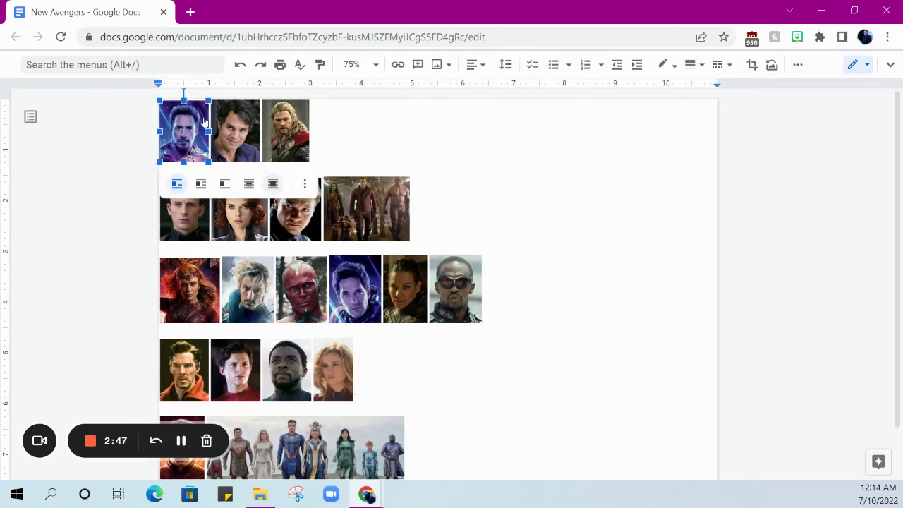
{"action": "left_click", "coordinate": [415, 146]}
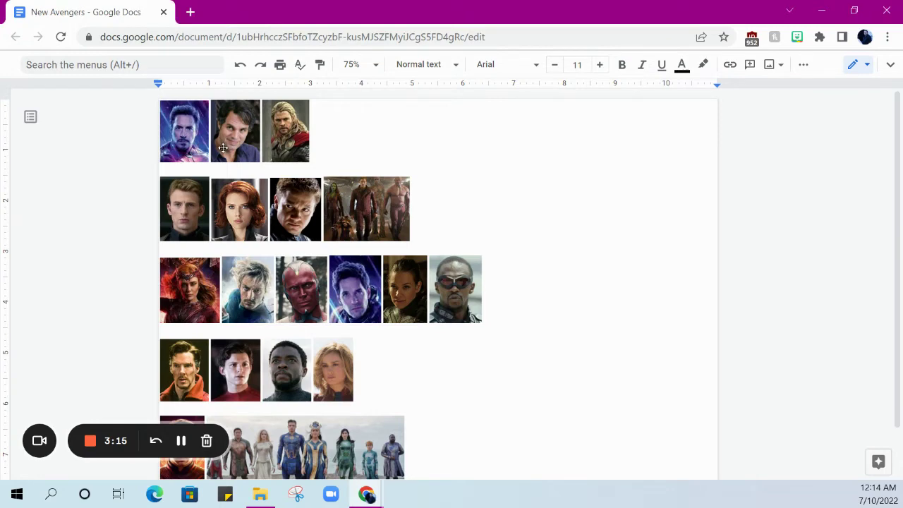
{"action": "left_click", "coordinate": [223, 148]}
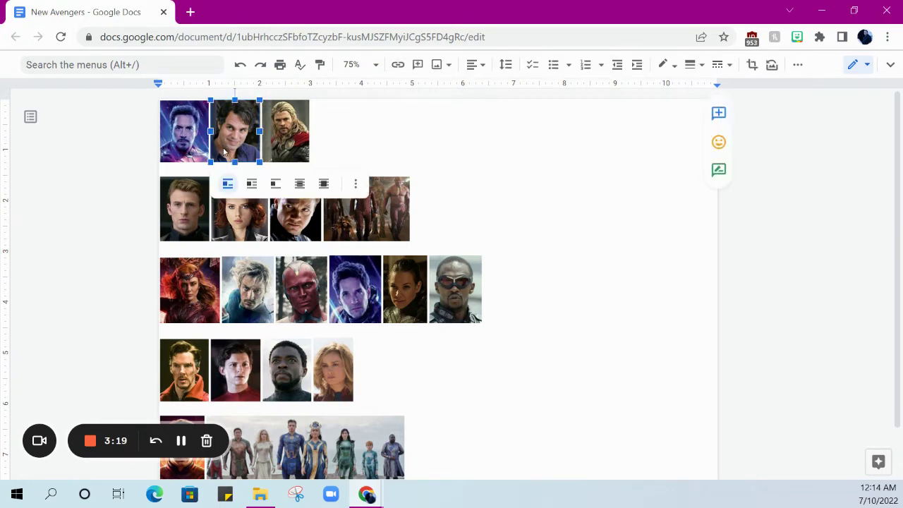
{"action": "key", "text": "Left"}
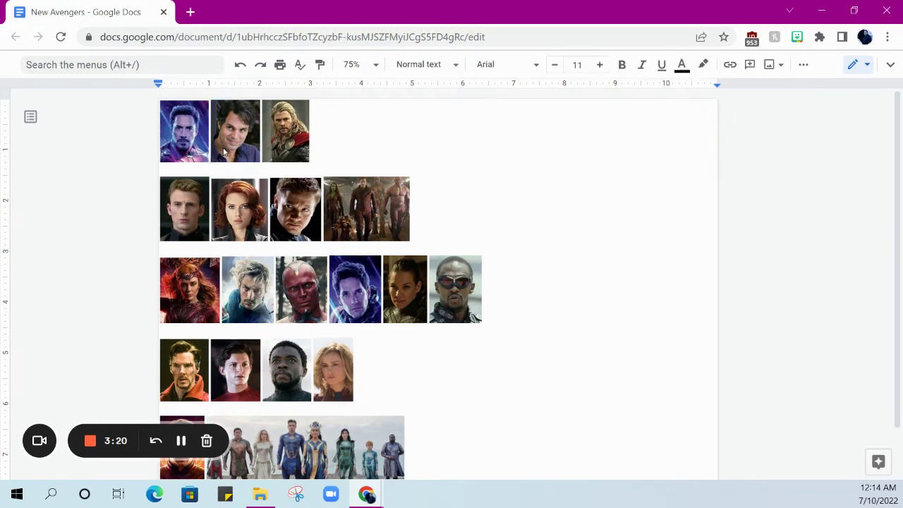
{"action": "key", "text": "ctrl+v"}
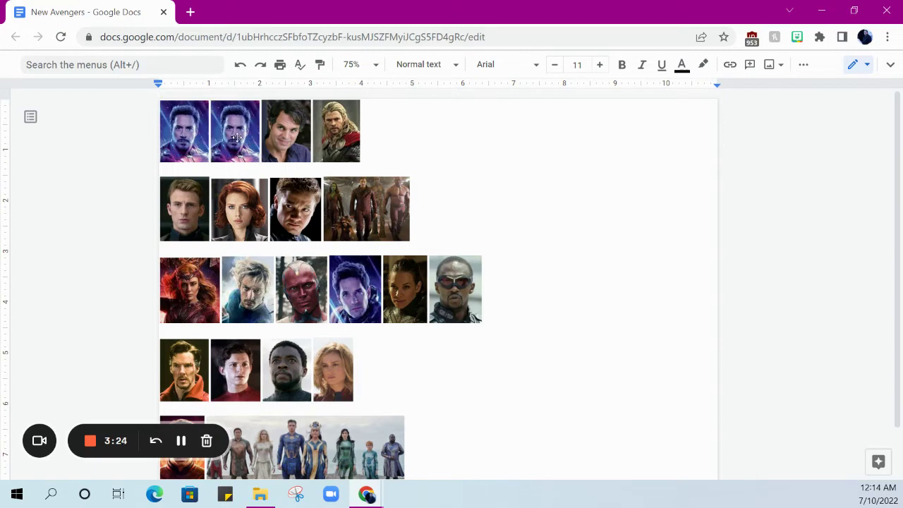
- Replace the duplicated second picture in the top row with the copied close-up portrait of a woman
{"action": "left_click", "coordinate": [249, 150]}
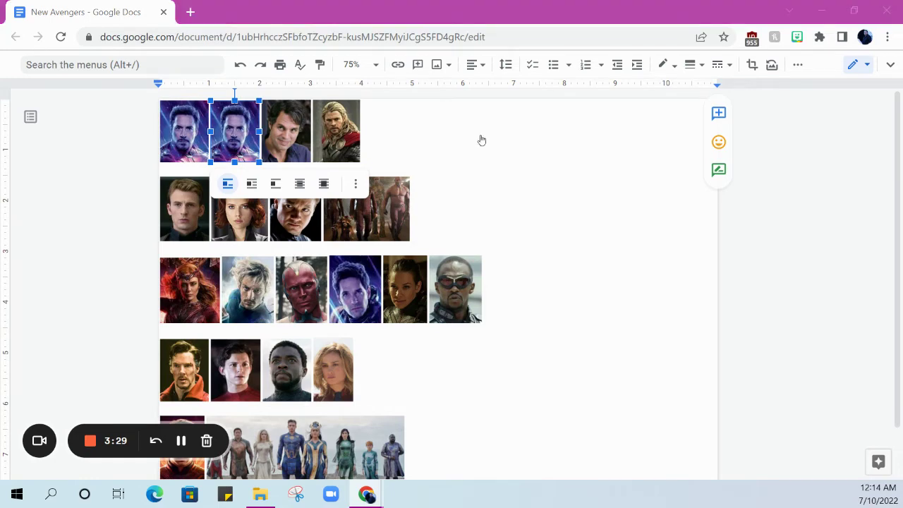
{"action": "right_click", "coordinate": [234, 151]}
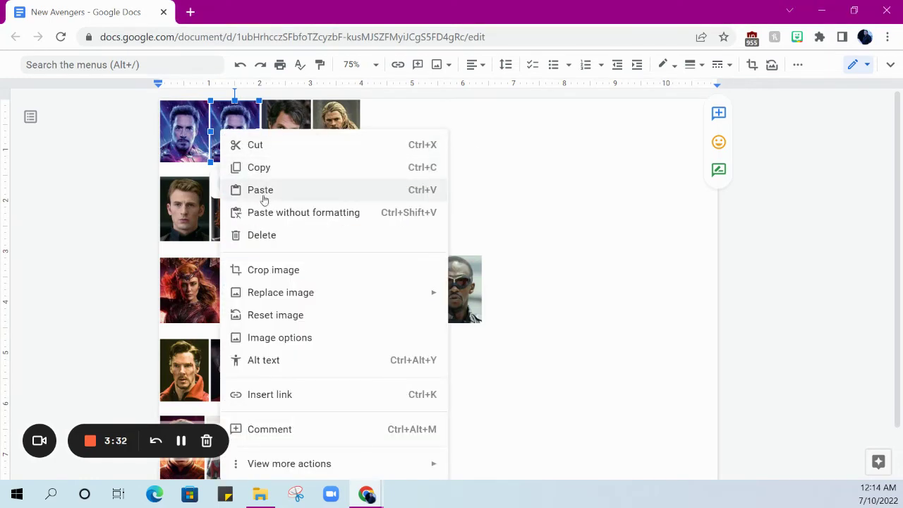
{"action": "left_click", "coordinate": [266, 191]}
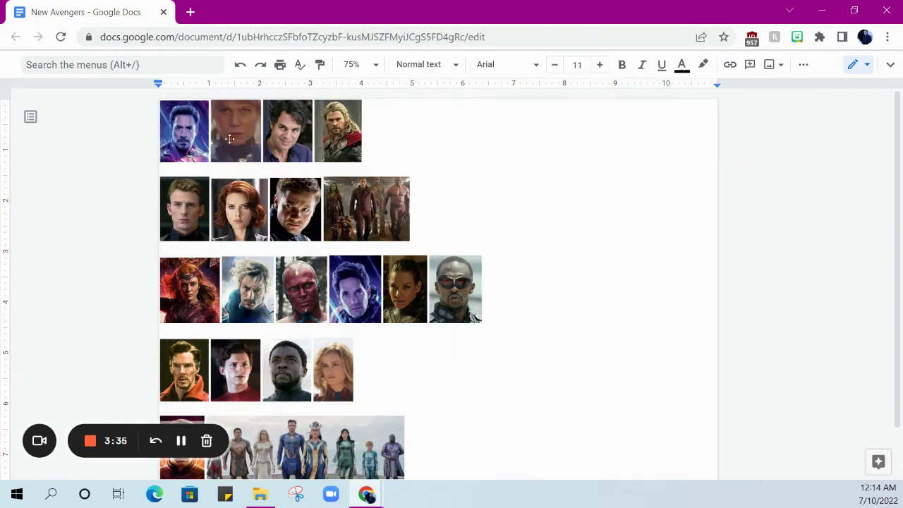
- Paste the copied picture of a young man in black into the top row and move it to third place
{"action": "left_click", "coordinate": [364, 157]}
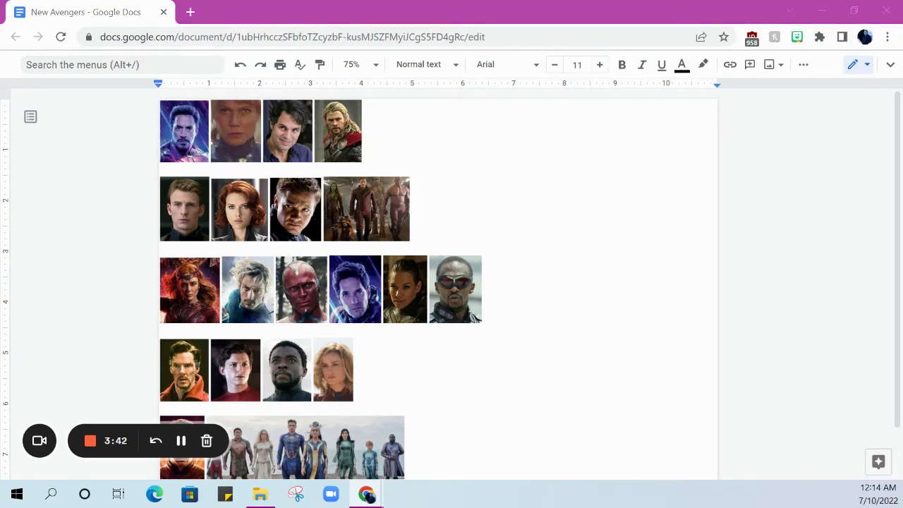
{"action": "left_click", "coordinate": [415, 135]}
{"action": "right_click", "coordinate": [400, 148]}
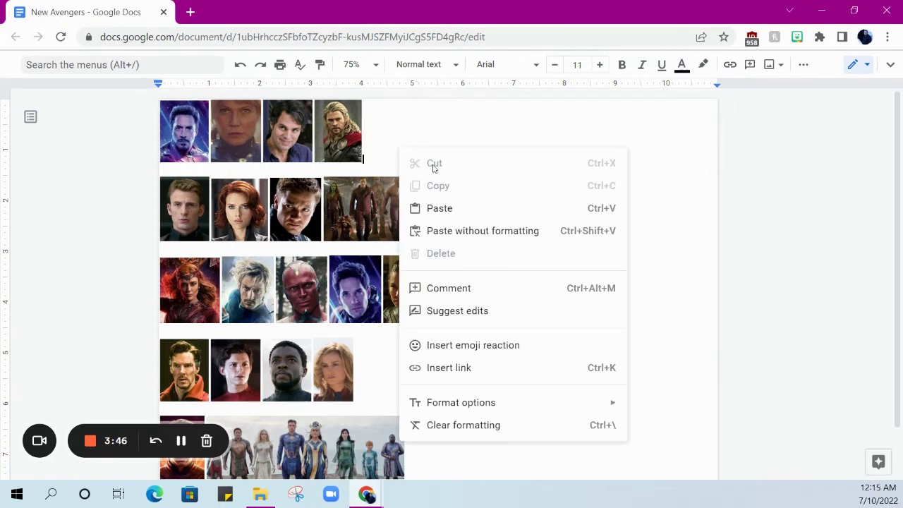
{"action": "left_click", "coordinate": [456, 213]}
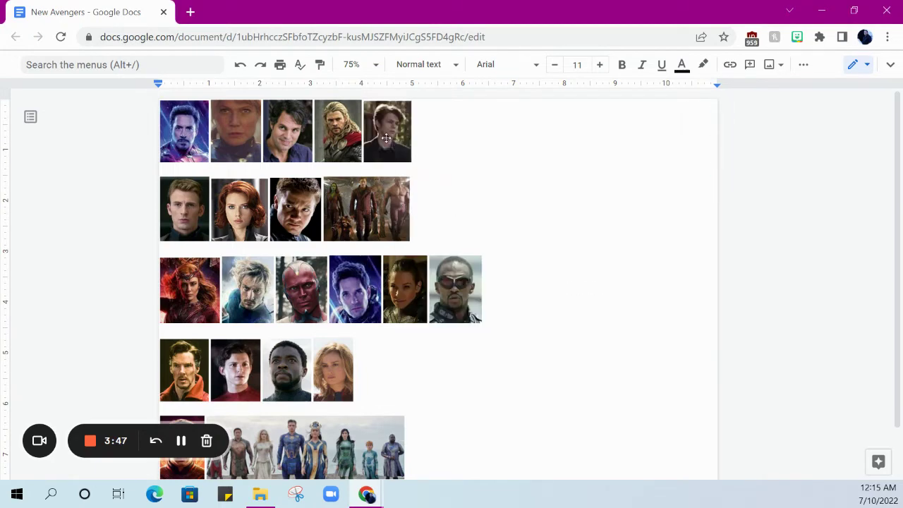
{"action": "left_click", "coordinate": [392, 139]}
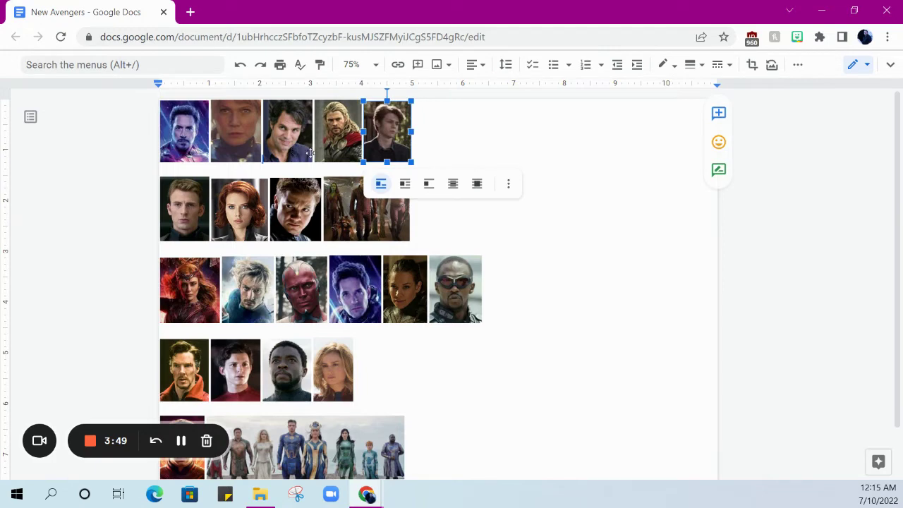
{"action": "left_click_drag", "start_coordinate": [297, 141], "coordinate": [299, 142]}
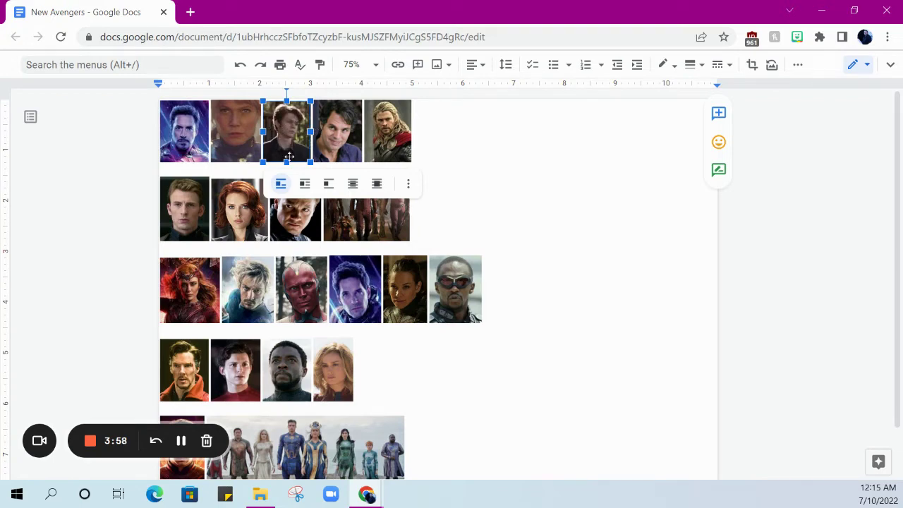
- Paste the copied picture of a young girl into the top row and move it to fourth place
{"action": "left_click", "coordinate": [413, 135]}
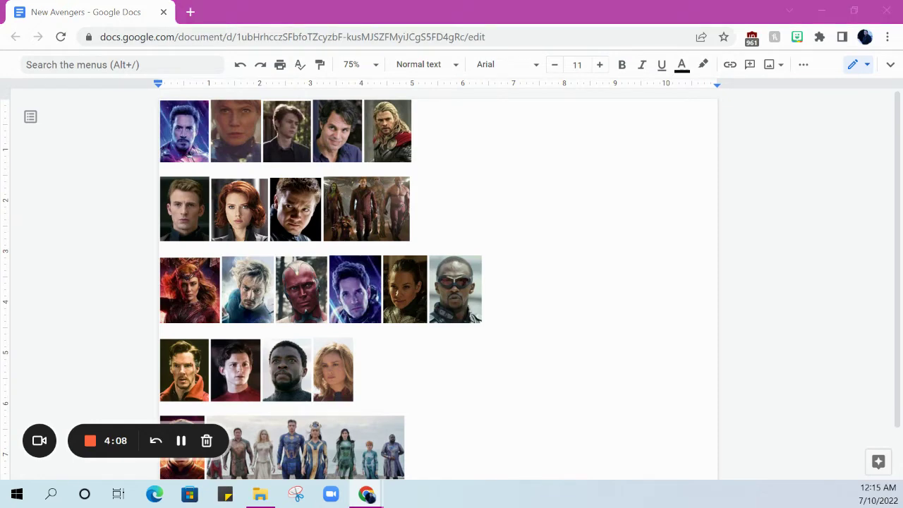
{"action": "left_click", "coordinate": [503, 129]}
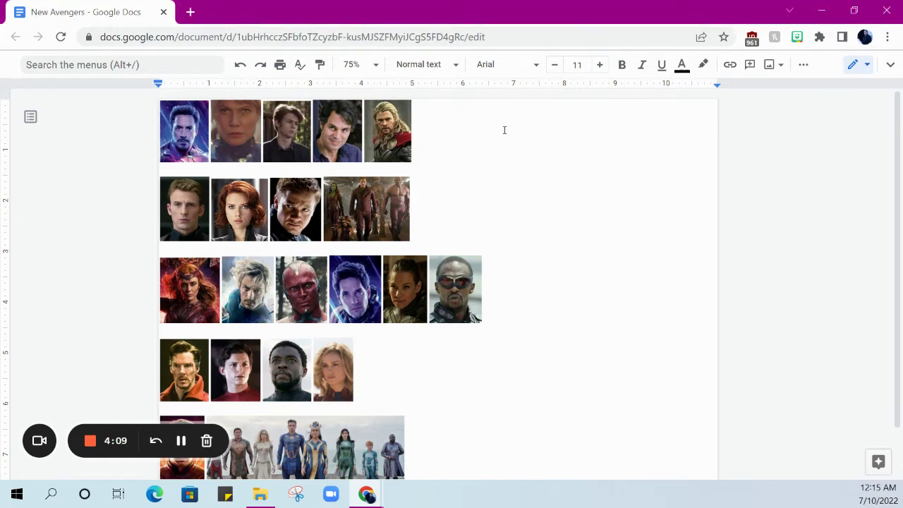
{"action": "right_click", "coordinate": [475, 141]}
{"action": "left_click", "coordinate": [520, 202]}
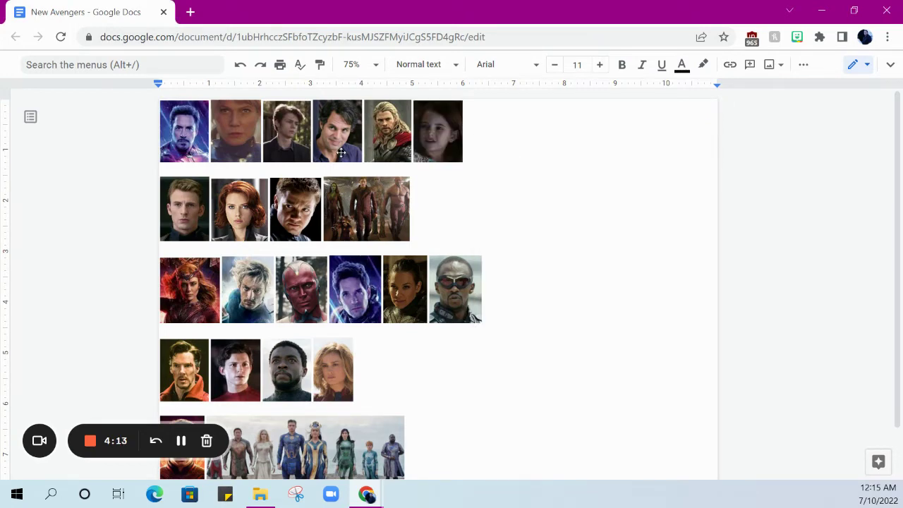
{"action": "left_click_drag", "start_coordinate": [330, 152], "coordinate": [331, 150]}
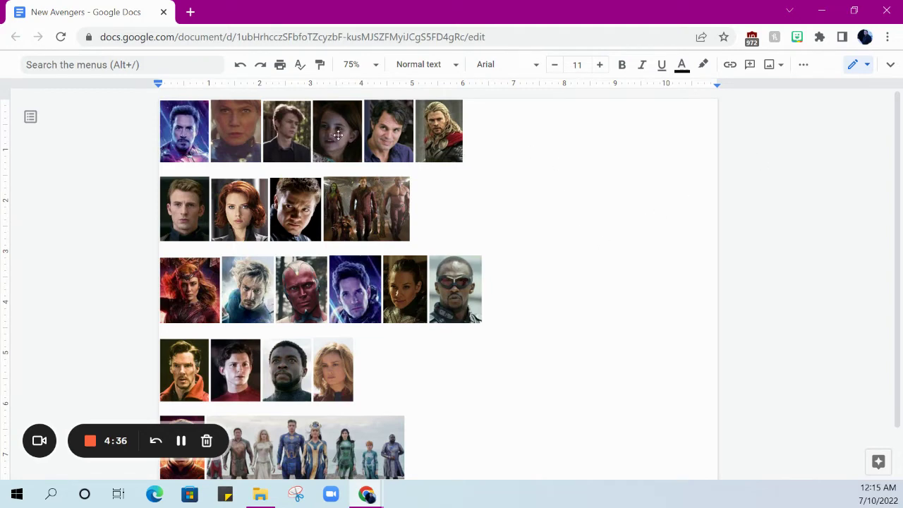
{"action": "left_click", "coordinate": [339, 135]}
{"action": "left_click", "coordinate": [716, 209]}
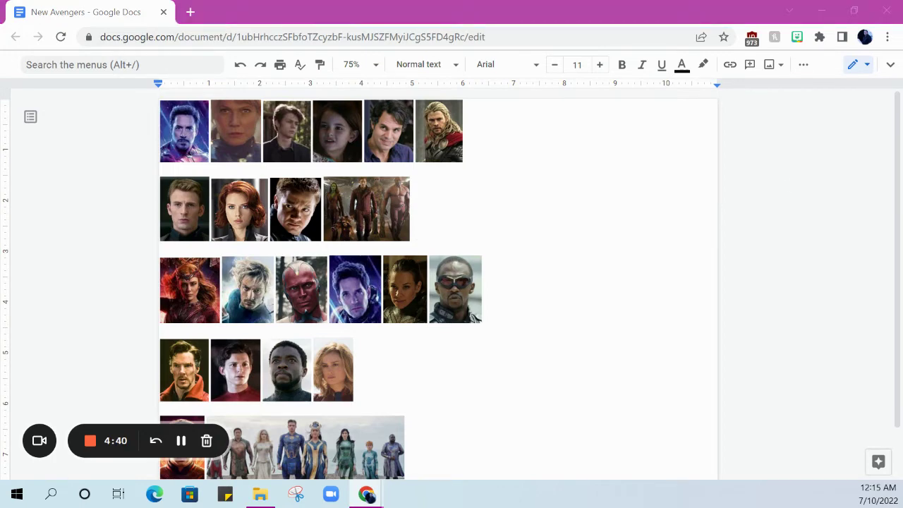
- Paste the picture of the young man in the red suit into the top row and move it to fifth place
{"action": "left_click", "coordinate": [507, 141]}
{"action": "right_click", "coordinate": [507, 141]}
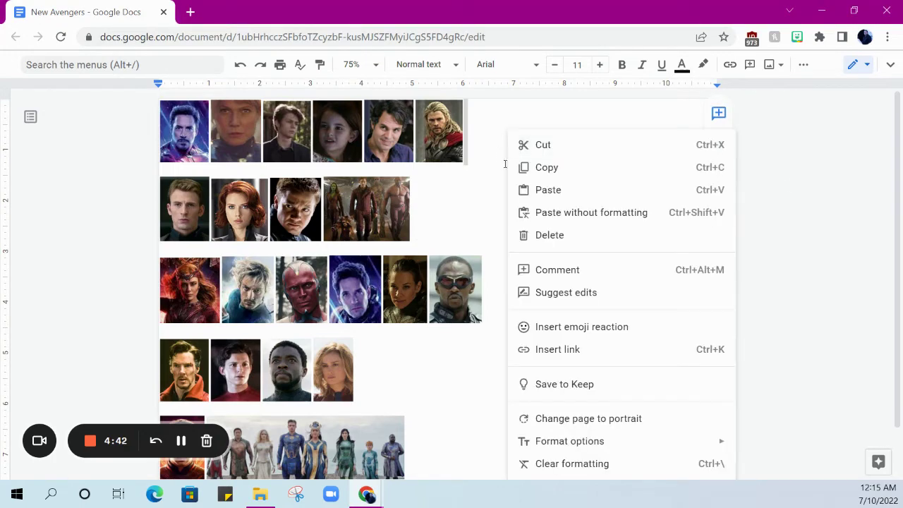
{"action": "left_click", "coordinate": [558, 192]}
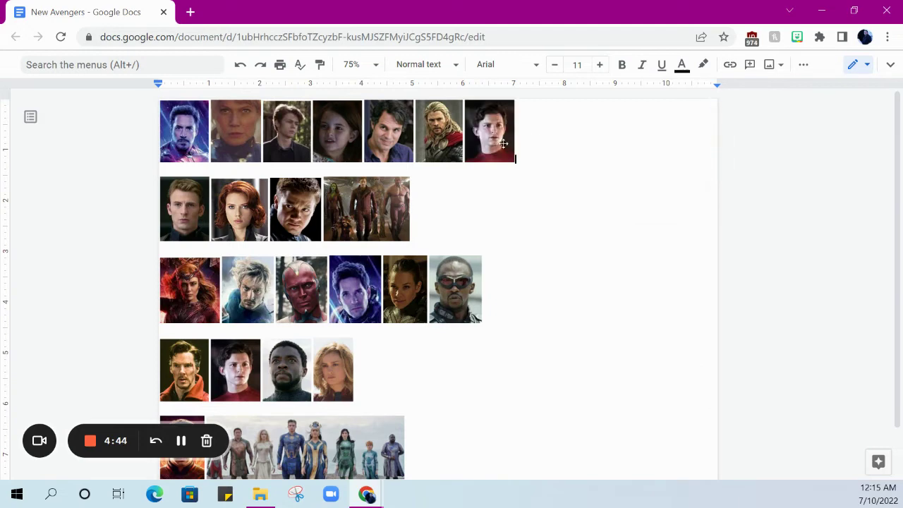
{"action": "left_click", "coordinate": [493, 142]}
{"action": "left_click_drag", "start_coordinate": [414, 148], "coordinate": [390, 147]}
{"action": "key", "text": "Escape"}
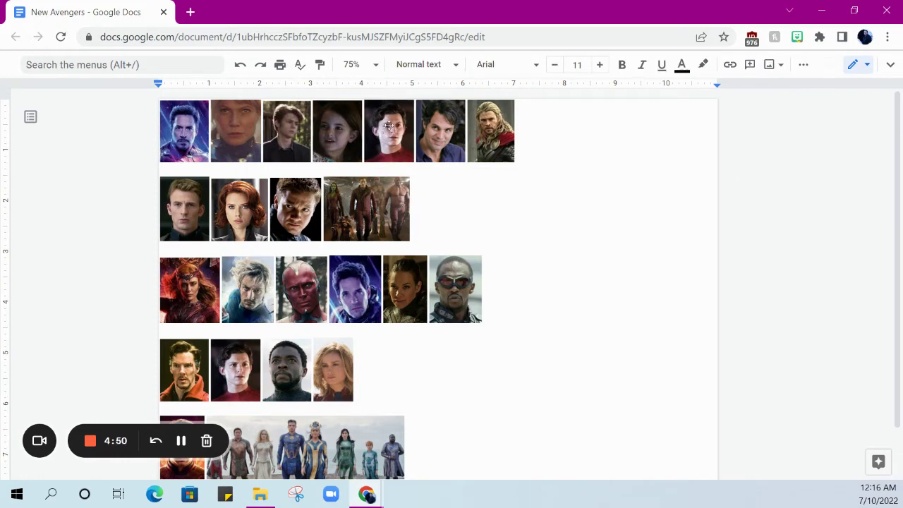
{"action": "left_click", "coordinate": [233, 375]}
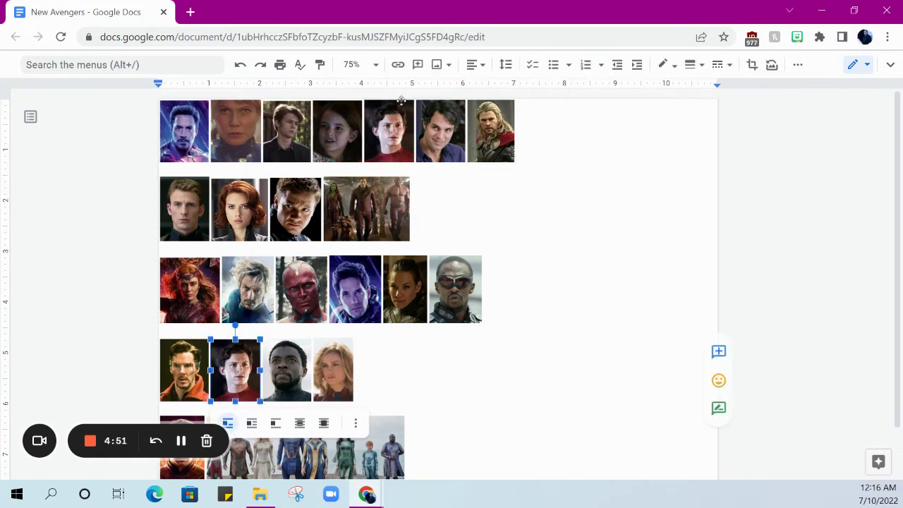
{"action": "left_click", "coordinate": [382, 138]}
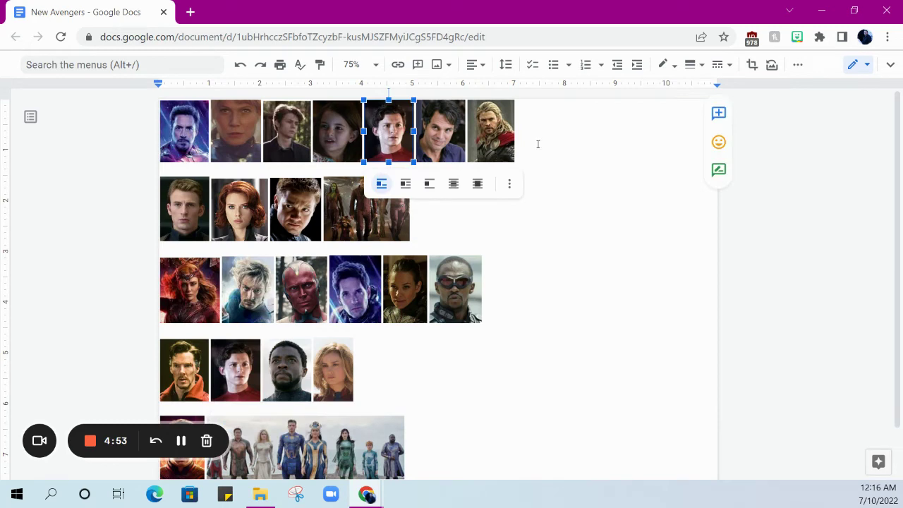
{"action": "key", "text": "Escape"}
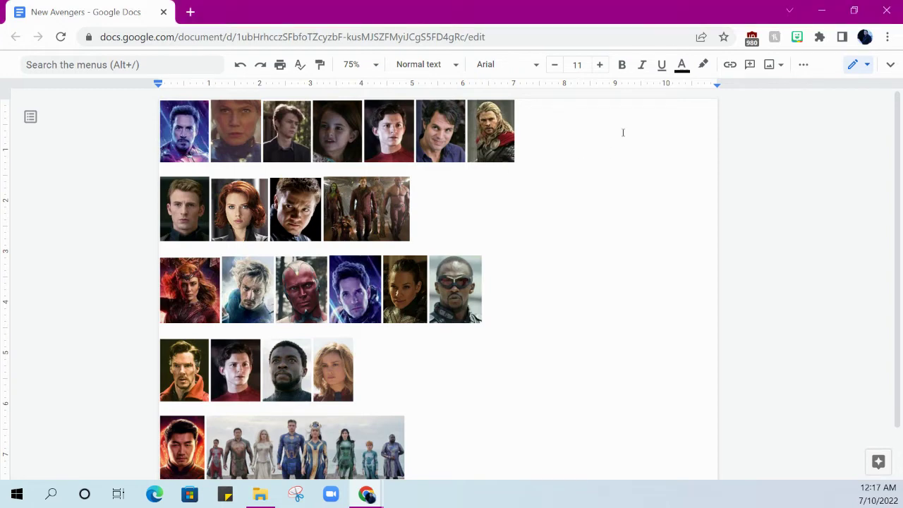
- Paste the copied picture pairing a woman in a floral dress with a comic heroine into the top row and shrink it to row height
{"action": "right_click", "coordinate": [604, 145]}
{"action": "left_click", "coordinate": [667, 197]}
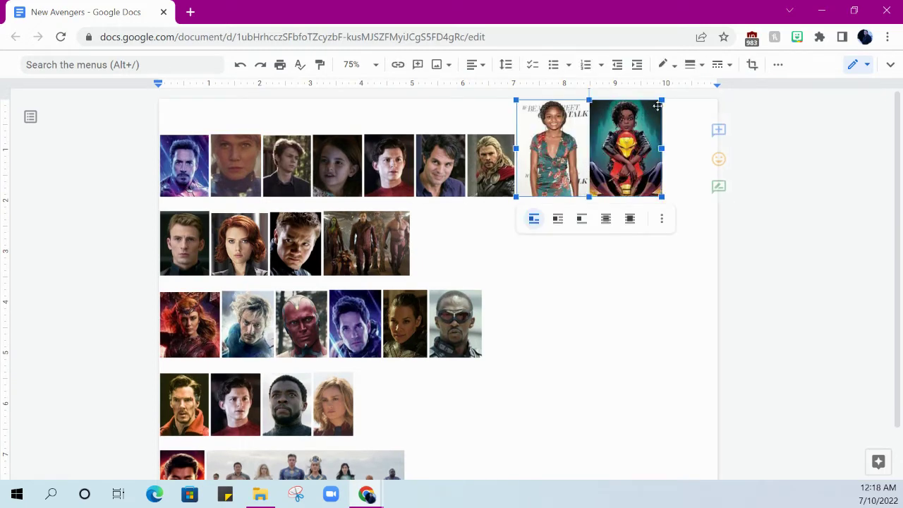
{"action": "left_click", "coordinate": [646, 118]}
{"action": "left_click_drag", "start_coordinate": [651, 112], "coordinate": [614, 152]}
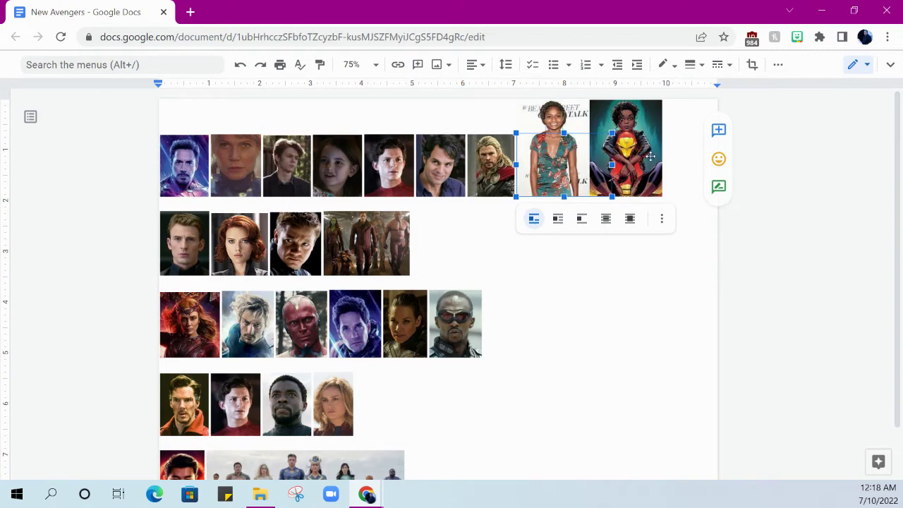
{"action": "key", "text": "Right"}
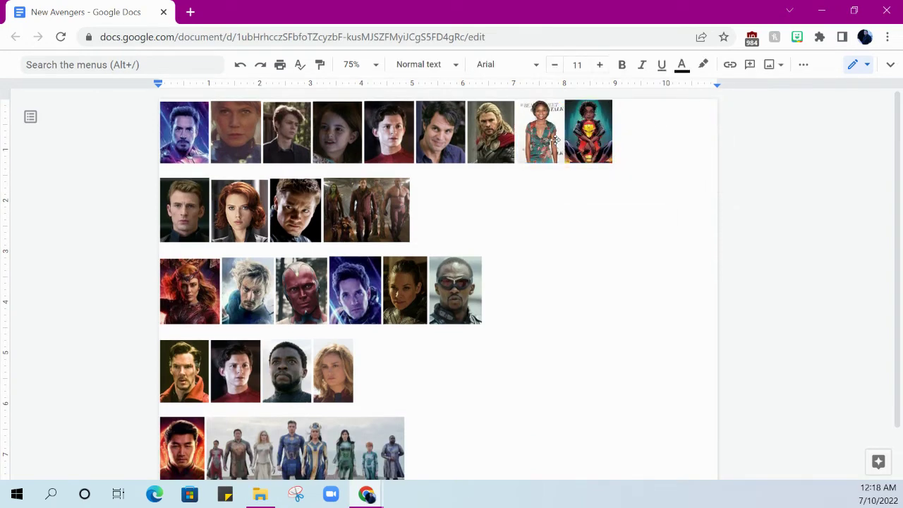
- Move the two-part picture to sixth place in the top row and crop it to the woman in the floral dress
{"action": "left_click", "coordinate": [557, 139]}
{"action": "left_click_drag", "start_coordinate": [472, 143], "coordinate": [432, 146]}
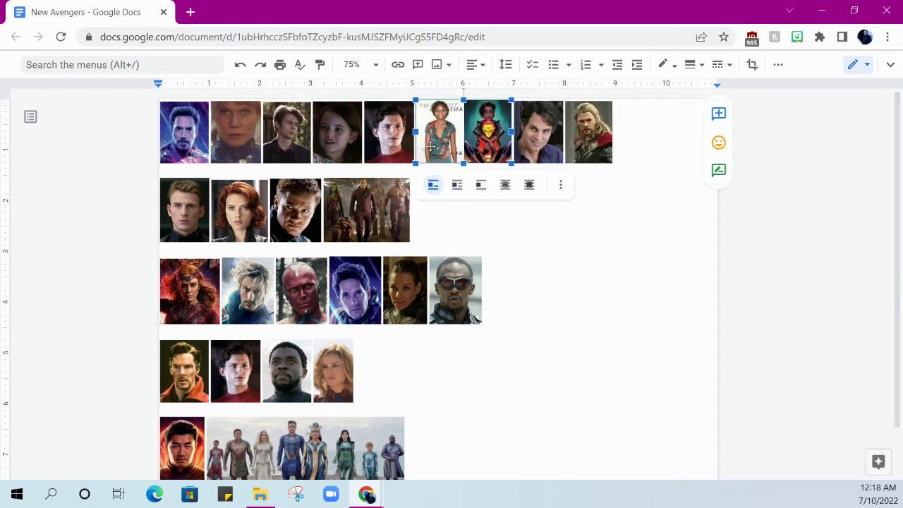
{"action": "double_click", "coordinate": [476, 126]}
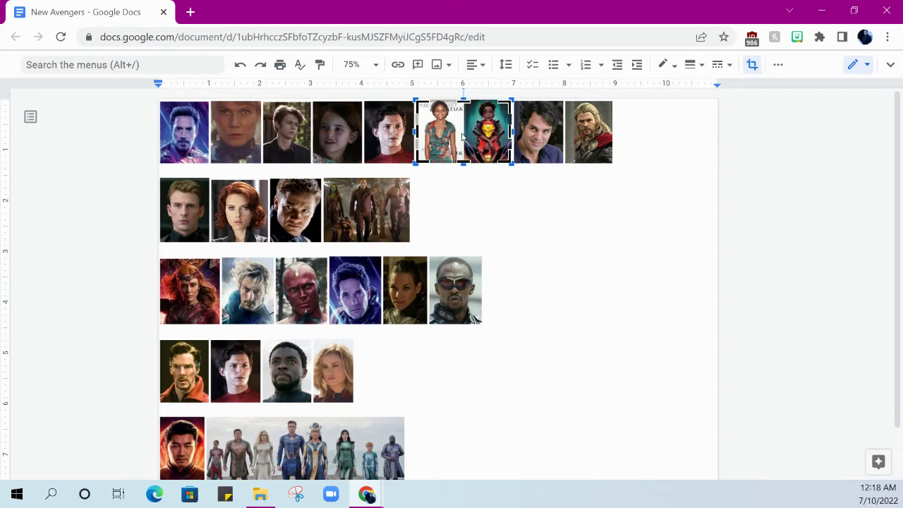
{"action": "left_click_drag", "start_coordinate": [463, 136], "coordinate": [462, 135]}
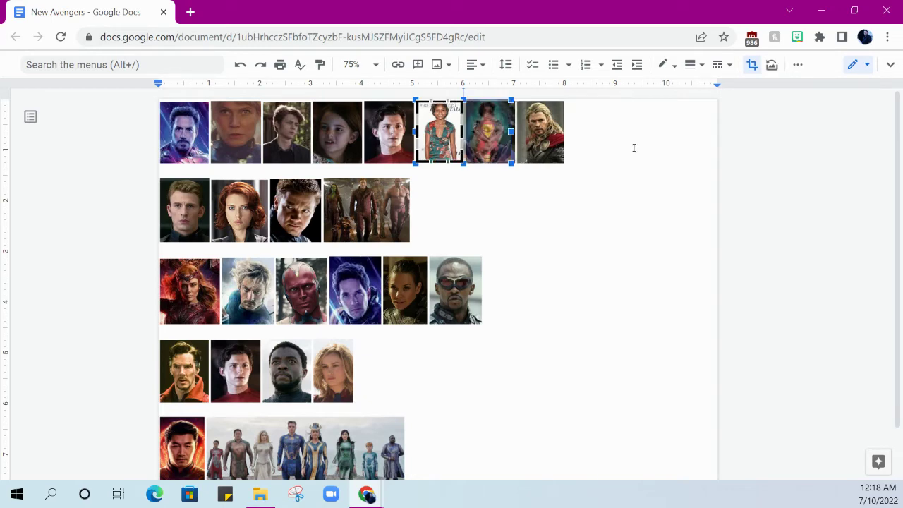
{"action": "left_click", "coordinate": [614, 176]}
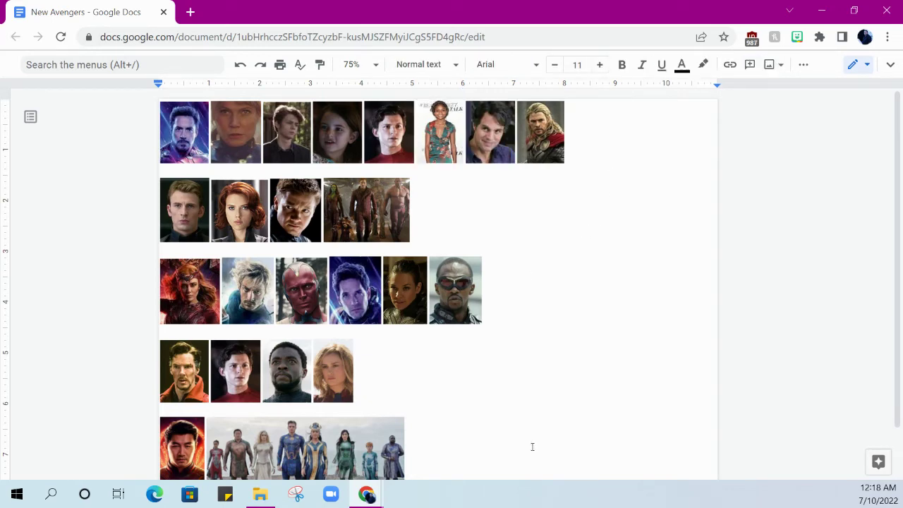
- Paste the copied picture of the dark-haired green-skinned woman into the top row and move it to eighth place
{"action": "left_click", "coordinate": [489, 139]}
{"action": "left_click", "coordinate": [609, 139]}
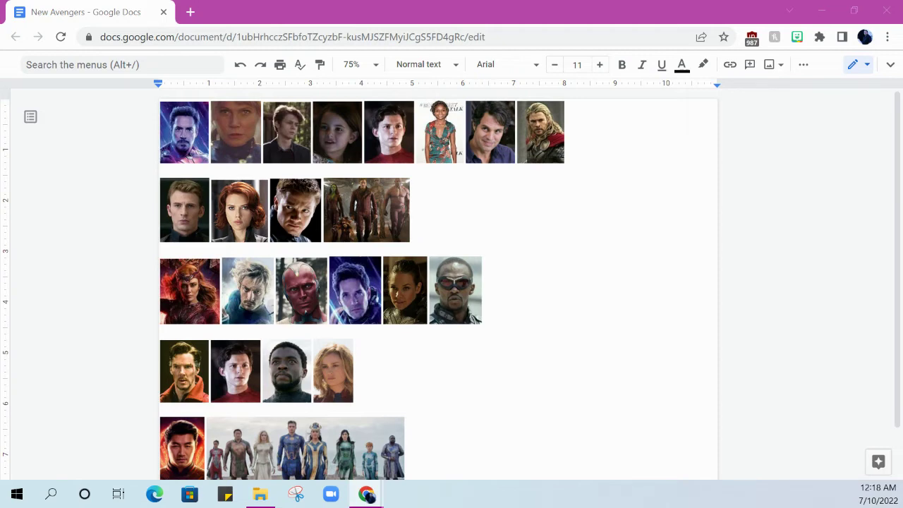
{"action": "left_click", "coordinate": [616, 157]}
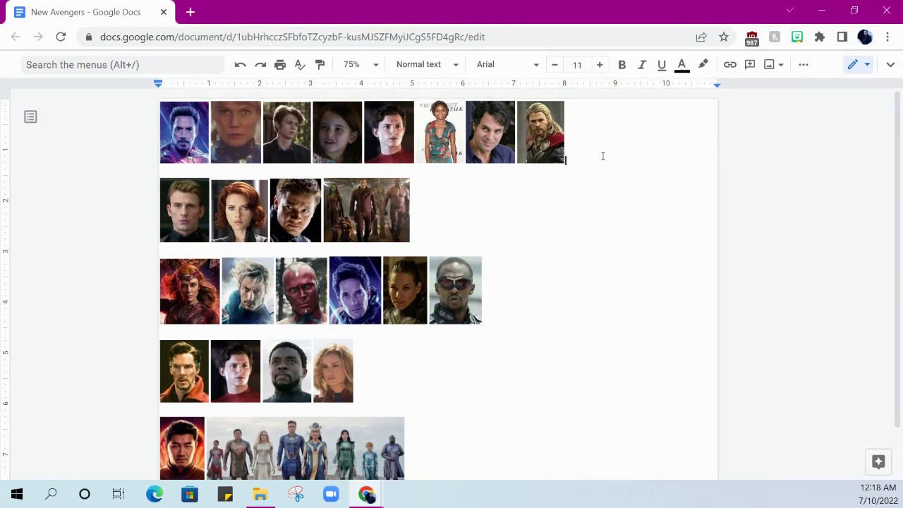
{"action": "right_click", "coordinate": [602, 156]}
{"action": "left_click", "coordinate": [612, 215]}
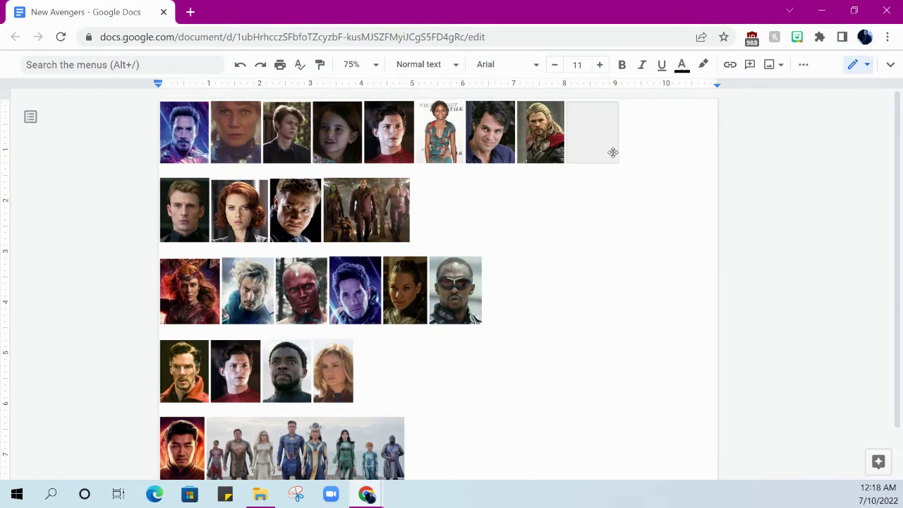
{"action": "left_click", "coordinate": [599, 152]}
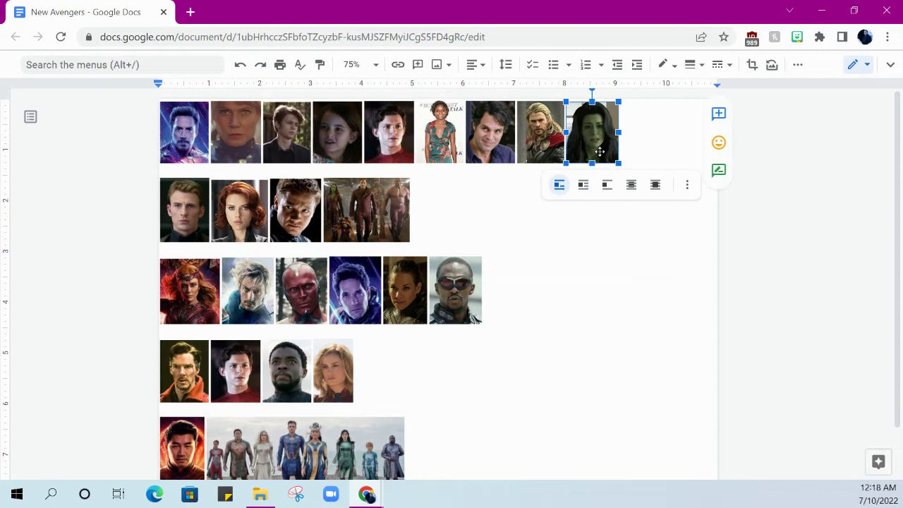
{"action": "left_click_drag", "start_coordinate": [598, 152], "coordinate": [540, 151]}
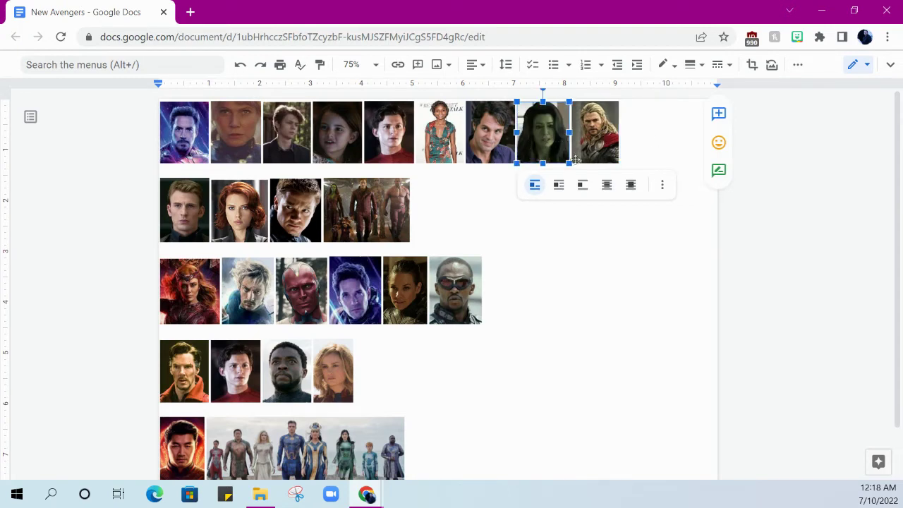
{"action": "key", "text": "Escape"}
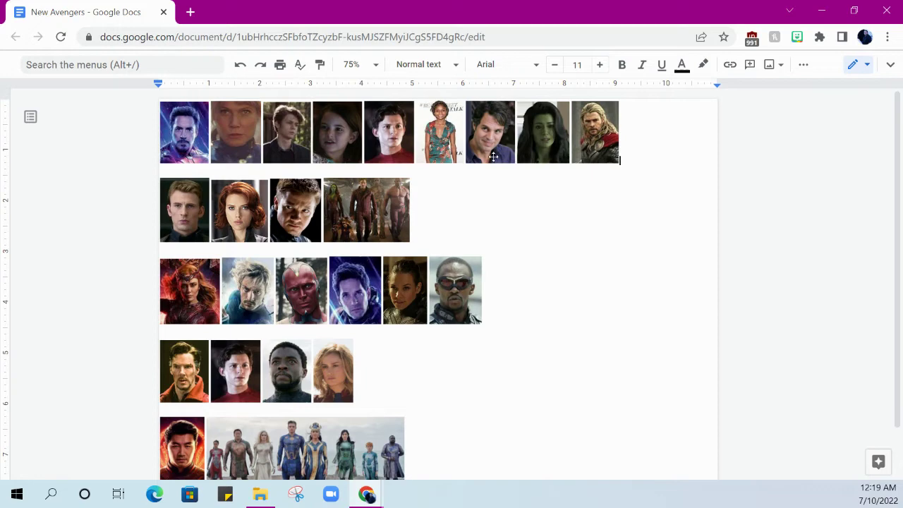
- Paste the copied picture of the young girl in green at the end of the top row
{"action": "left_click", "coordinate": [551, 158]}
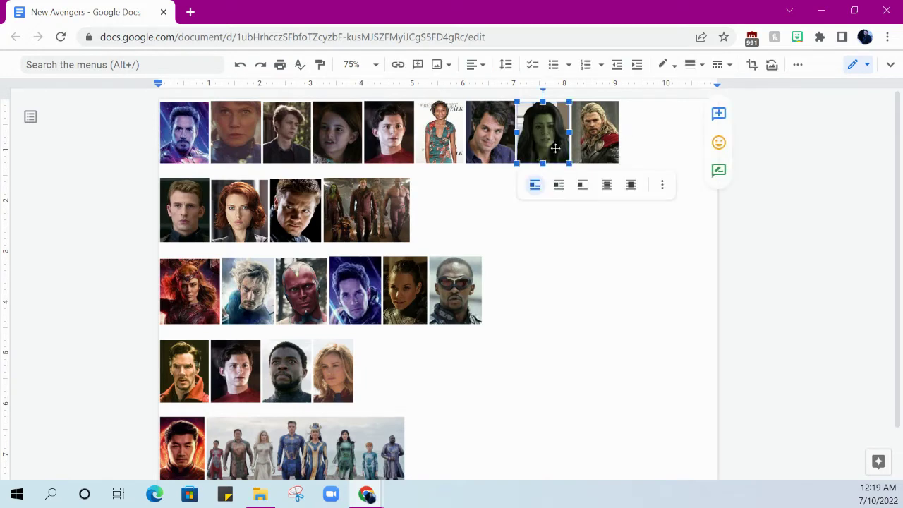
{"action": "left_click", "coordinate": [640, 153]}
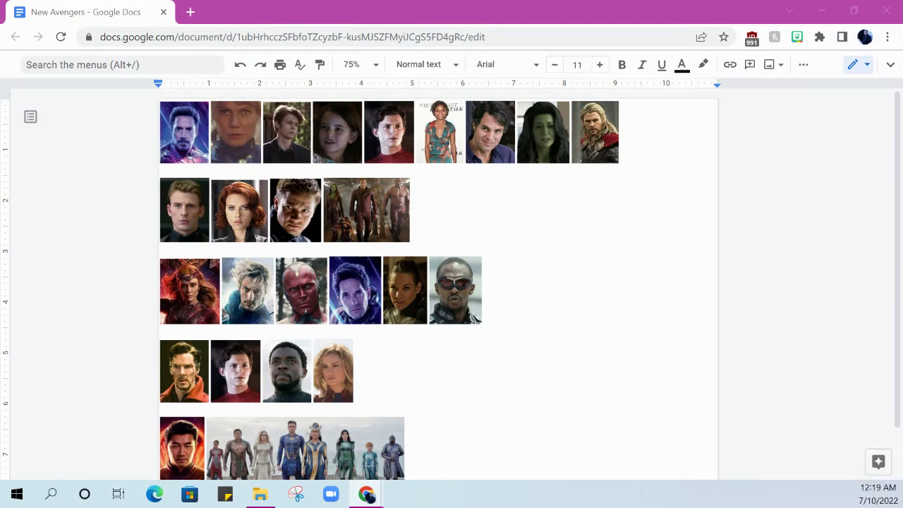
{"action": "left_click", "coordinate": [647, 147]}
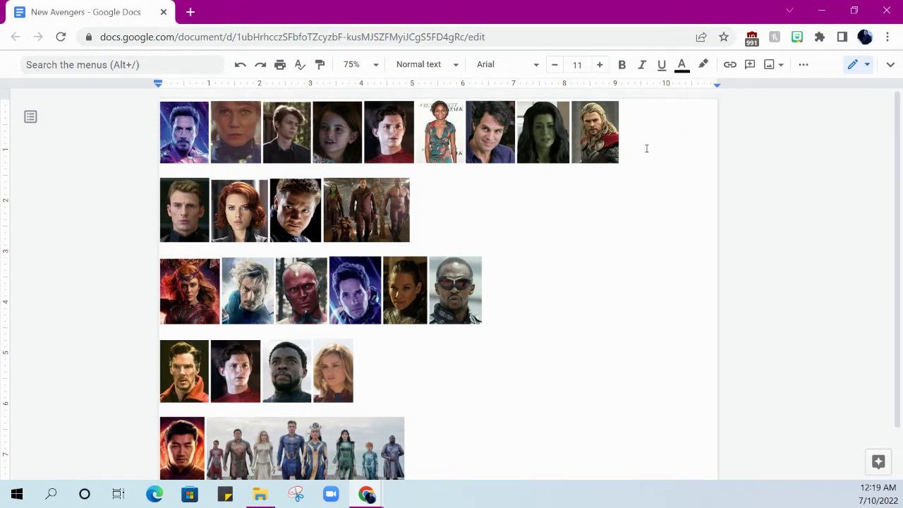
{"action": "right_click", "coordinate": [648, 147]}
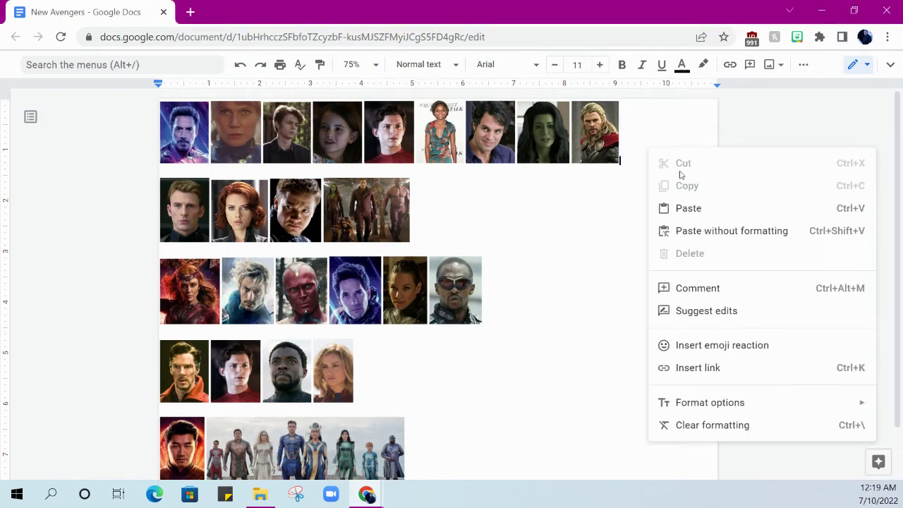
{"action": "left_click", "coordinate": [696, 208]}
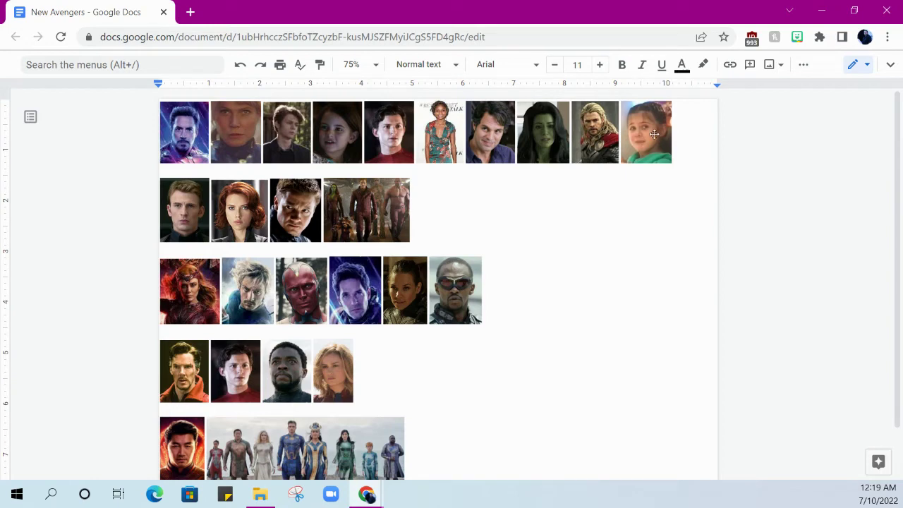
{"action": "left_click", "coordinate": [653, 133]}
{"action": "left_click", "coordinate": [682, 135]}
{"action": "left_click", "coordinate": [637, 143]}
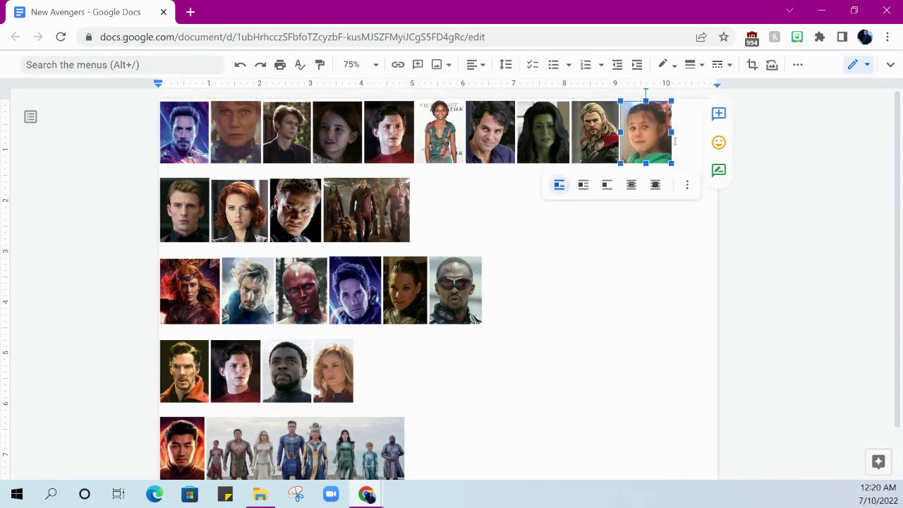
{"action": "left_click", "coordinate": [693, 146]}
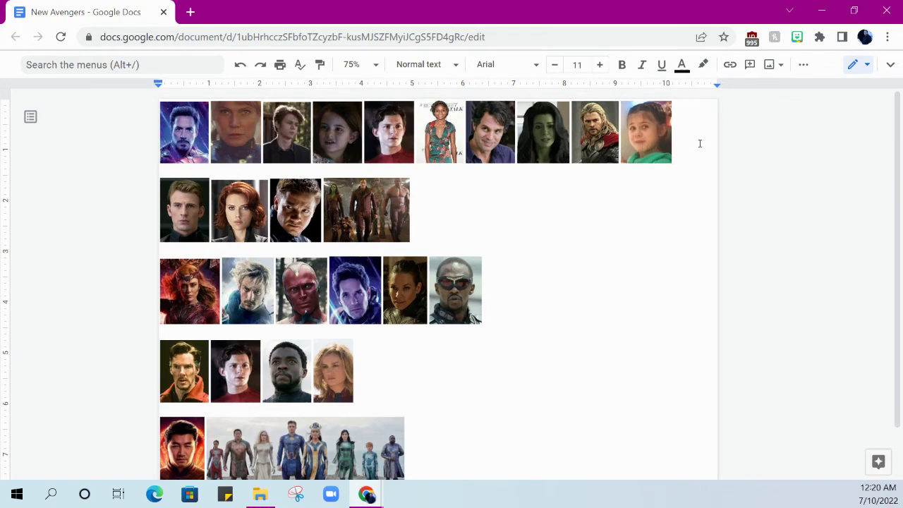
- Paste the copied picture of the man with red goggles and a white suit into the second row and move it to second place
{"action": "left_click", "coordinate": [187, 205]}
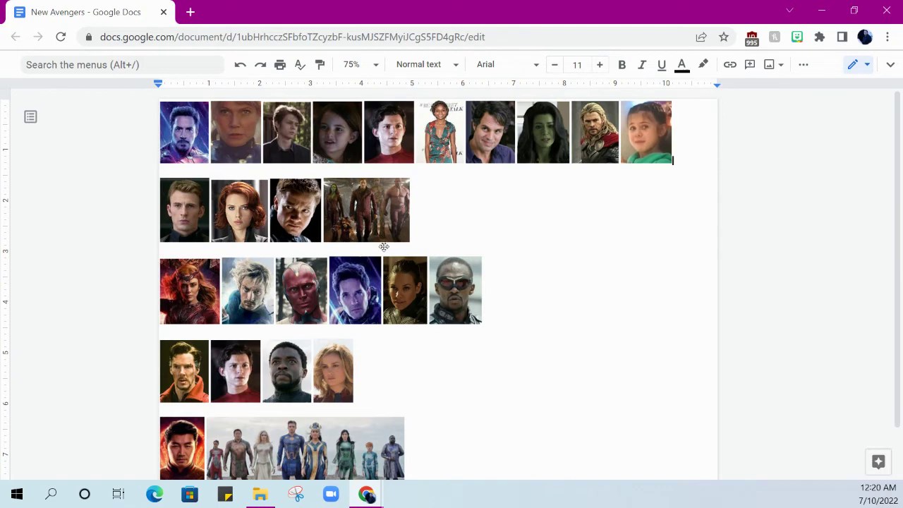
{"action": "left_click", "coordinate": [519, 232]}
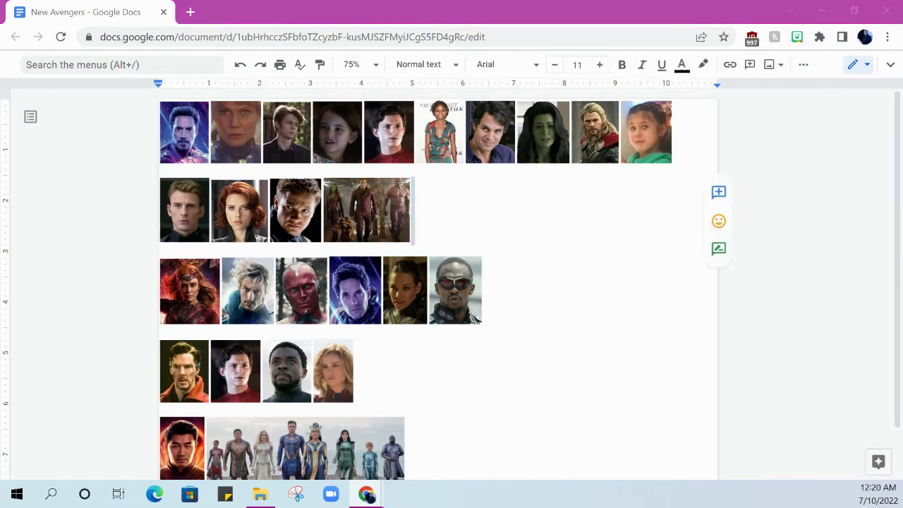
{"action": "left_click", "coordinate": [474, 210]}
{"action": "right_click", "coordinate": [475, 216]}
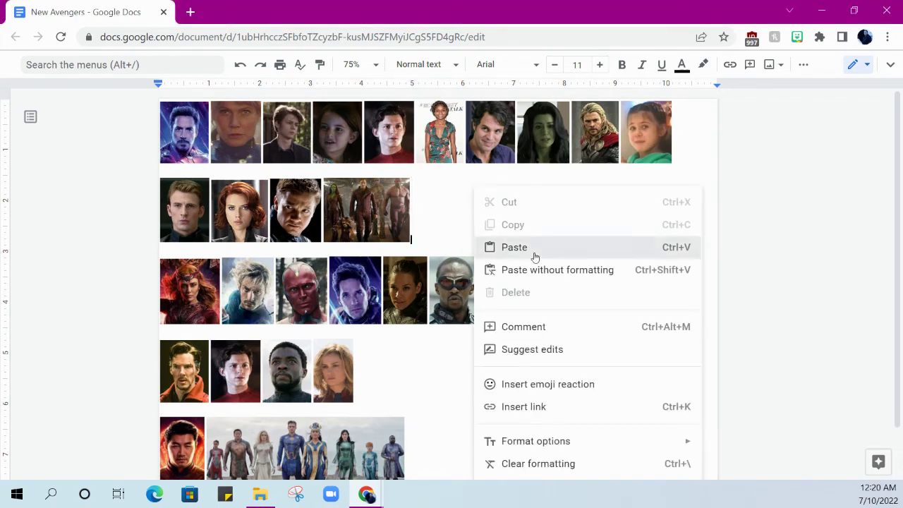
{"action": "left_click", "coordinate": [467, 226]}
{"action": "key", "text": "ctrl+v"}
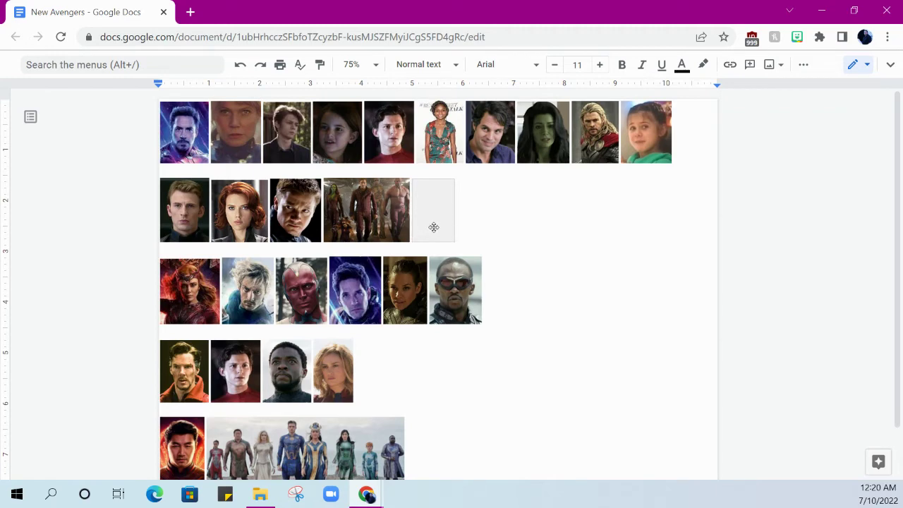
{"action": "left_click", "coordinate": [432, 225]}
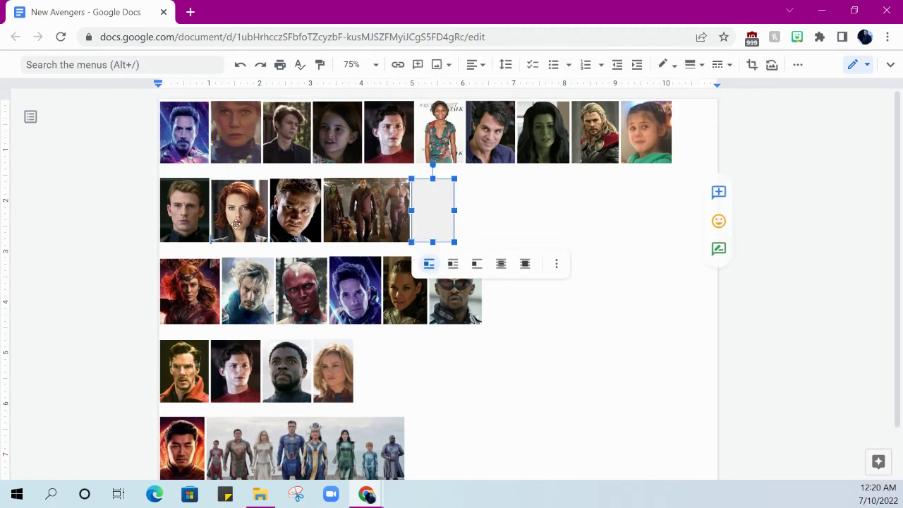
{"action": "left_click_drag", "start_coordinate": [416, 222], "coordinate": [212, 225]}
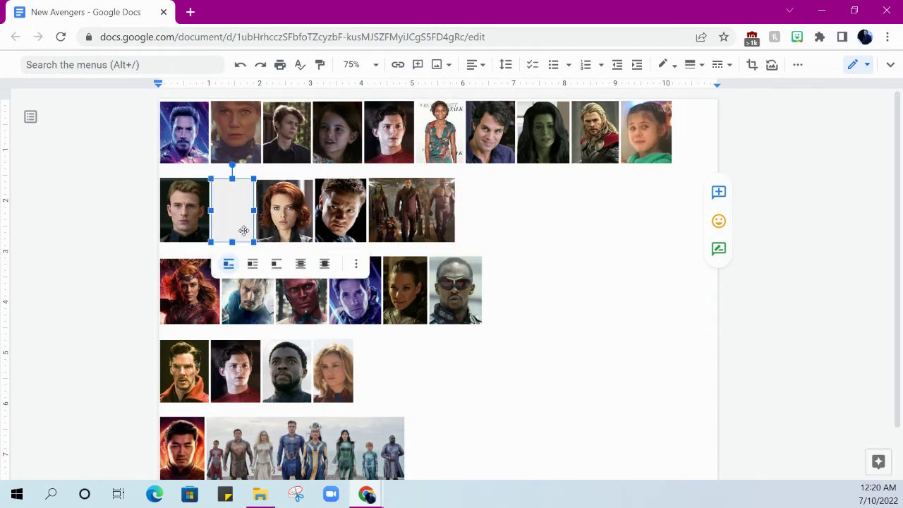
{"action": "left_click", "coordinate": [487, 229]}
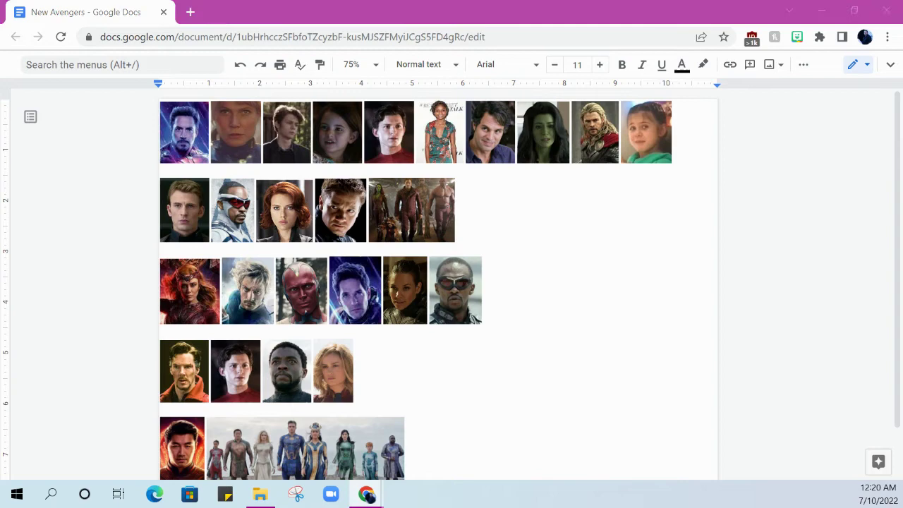
- Paste the copied picture of the dark-haired bearded man into the second row and move it to third place
{"action": "left_click", "coordinate": [498, 248]}
{"action": "right_click", "coordinate": [499, 248]}
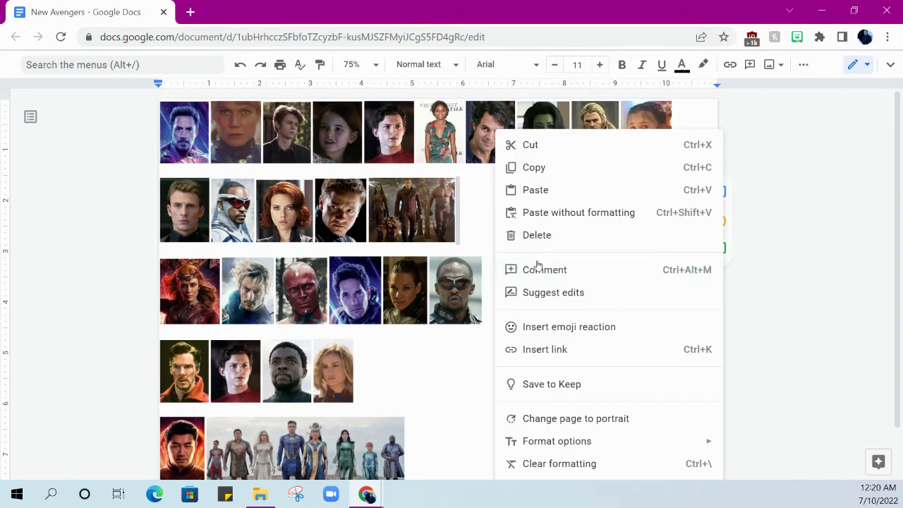
{"action": "left_click", "coordinate": [535, 189]}
{"action": "left_click", "coordinate": [483, 218]}
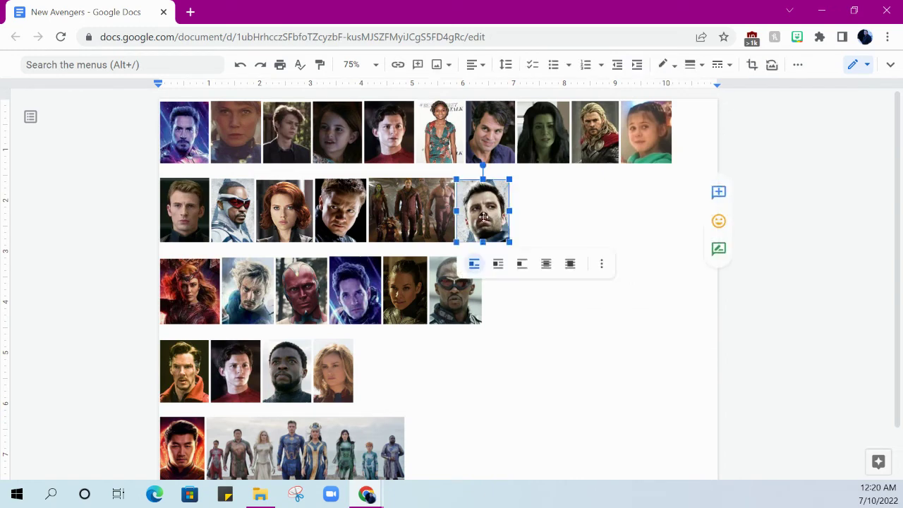
{"action": "left_click_drag", "start_coordinate": [483, 218], "coordinate": [285, 214]}
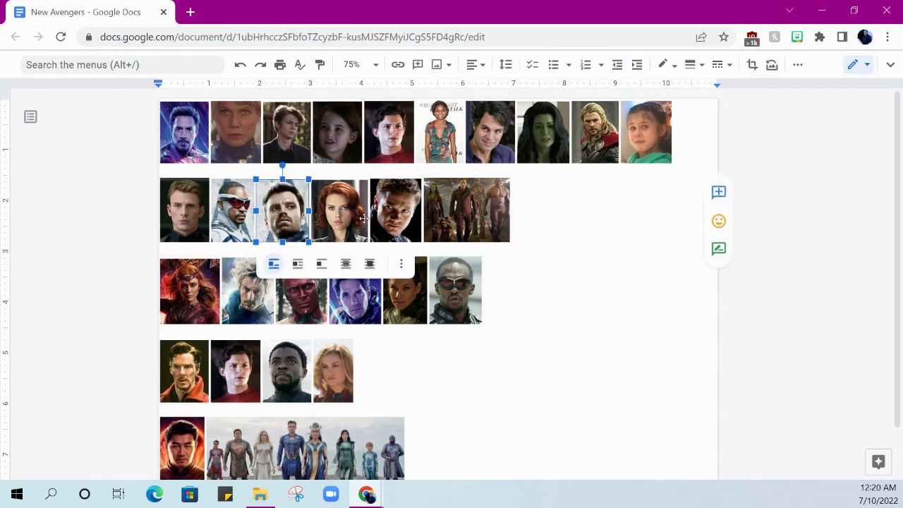
{"action": "key", "text": "Escape"}
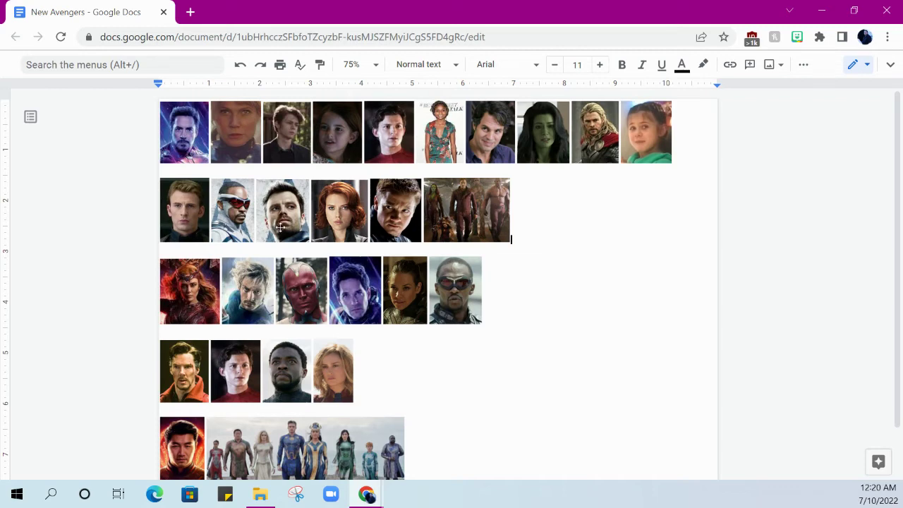
{"action": "left_click", "coordinate": [281, 227]}
{"action": "left_click", "coordinate": [194, 220]}
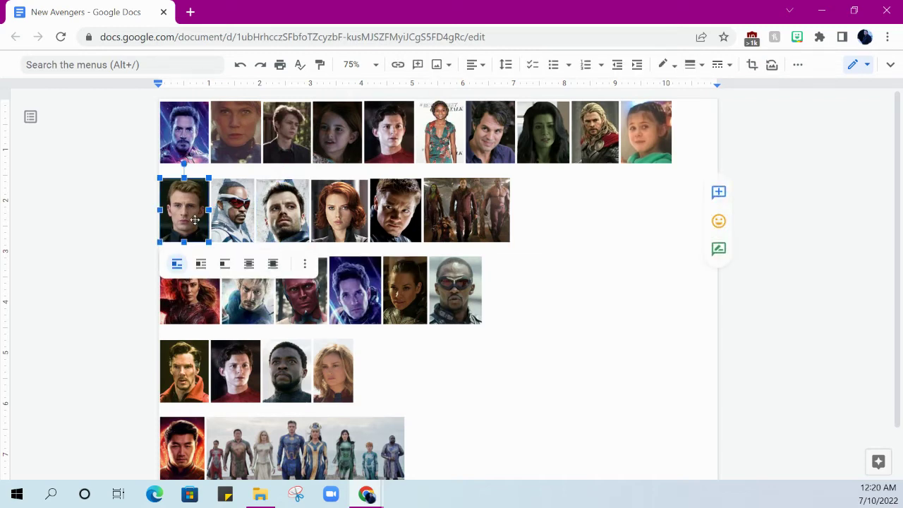
{"action": "left_click", "coordinate": [237, 231]}
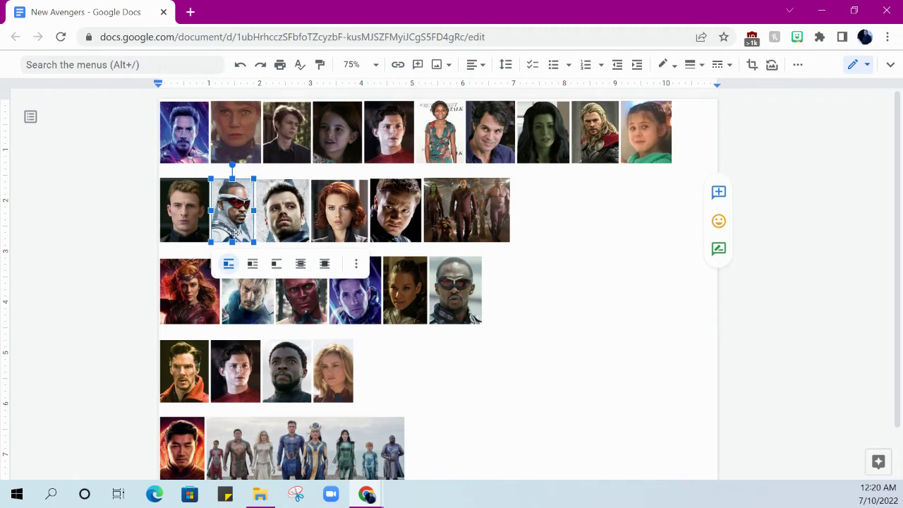
{"action": "left_click", "coordinate": [387, 364]}
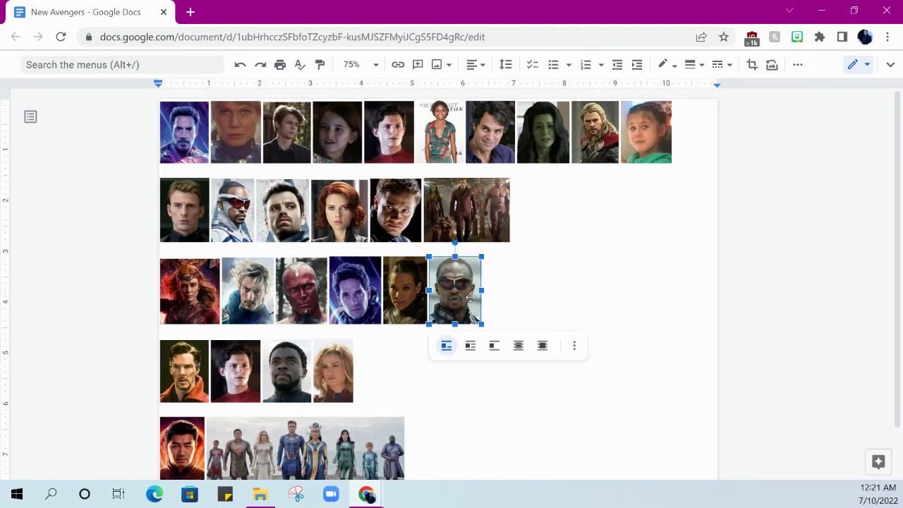
{"action": "left_click", "coordinate": [442, 281]}
{"action": "left_click", "coordinate": [504, 292]}
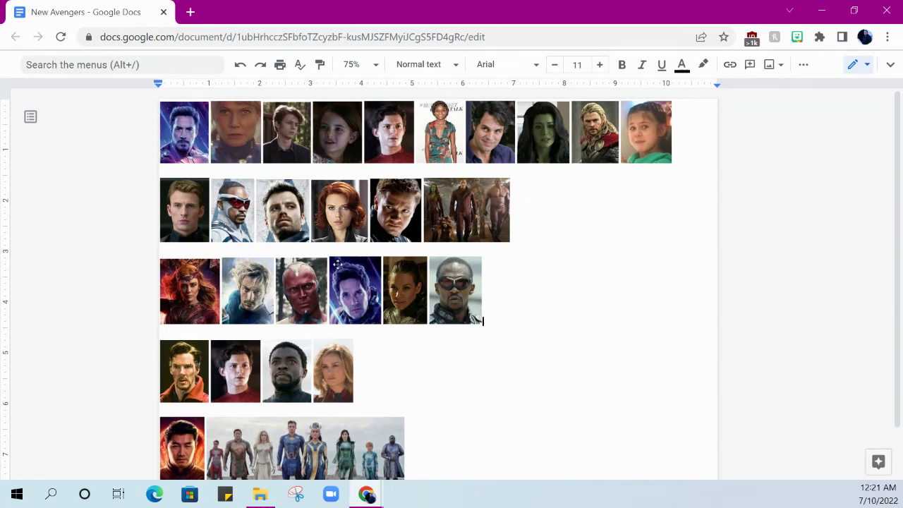
- Paste the copied picture of the woman on a red background into the second row and move it to fifth place
{"action": "left_click", "coordinate": [575, 226]}
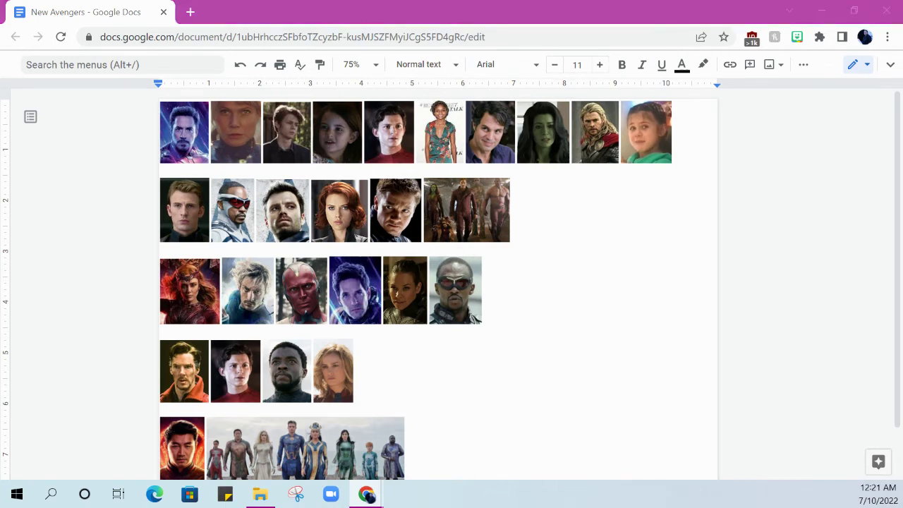
{"action": "left_click", "coordinate": [580, 224]}
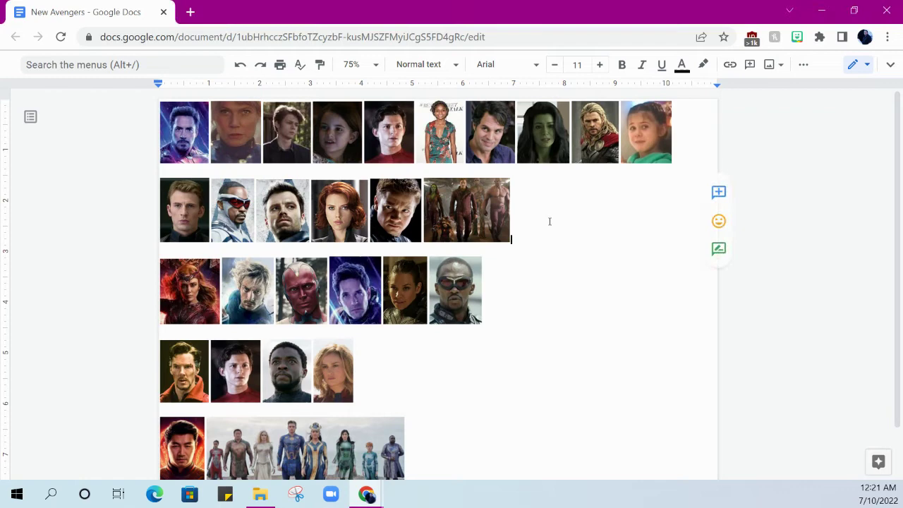
{"action": "right_click", "coordinate": [550, 222]}
{"action": "left_click", "coordinate": [594, 246]}
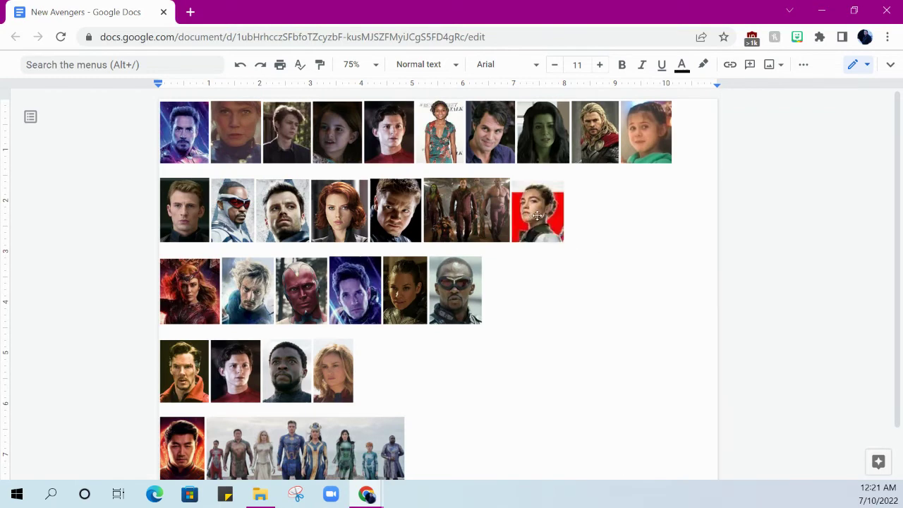
{"action": "left_click_drag", "start_coordinate": [536, 212], "coordinate": [375, 215]}
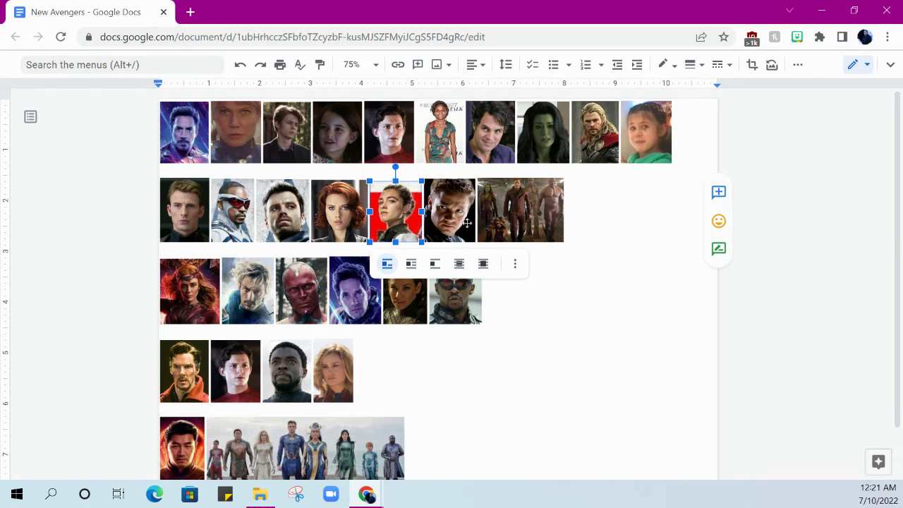
{"action": "left_click", "coordinate": [578, 222]}
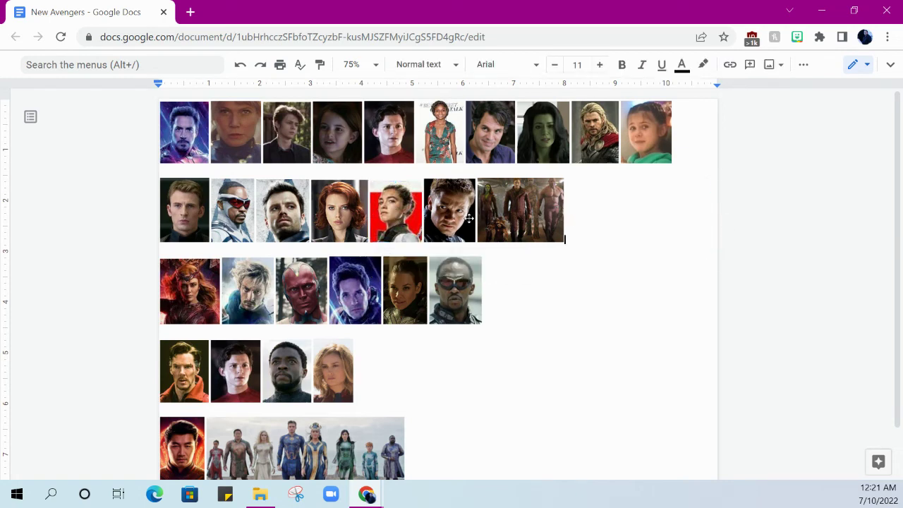
{"action": "left_click", "coordinate": [408, 222]}
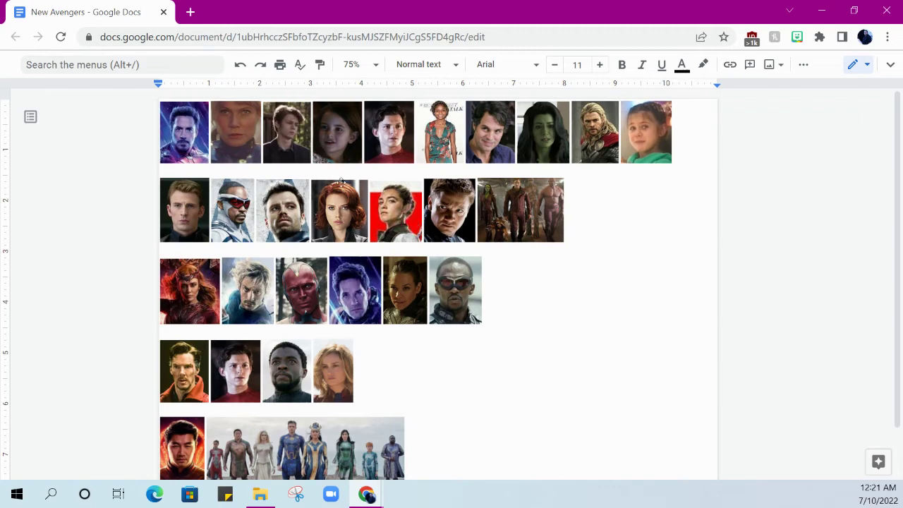
{"action": "left_click", "coordinate": [244, 210]}
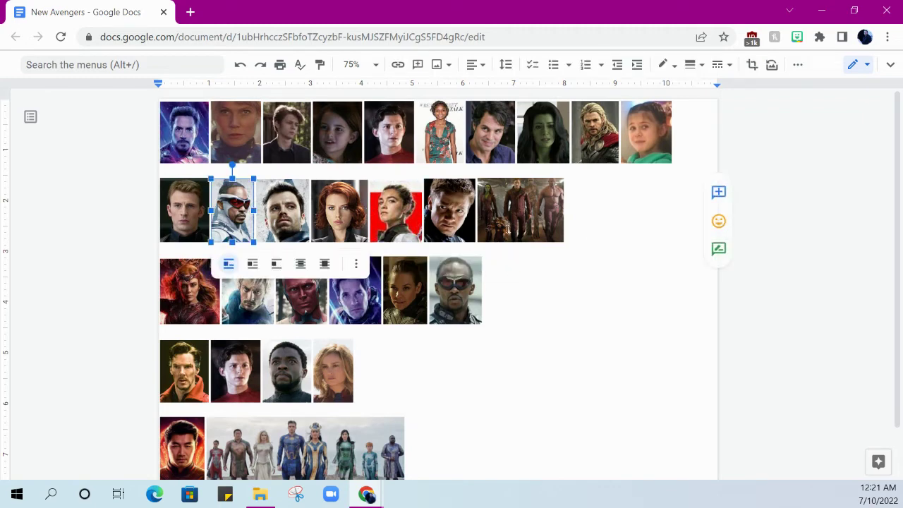
- Paste the copied picture of the dark-haired woman in purple into the second row and move it to seventh place
{"action": "left_click", "coordinate": [538, 294]}
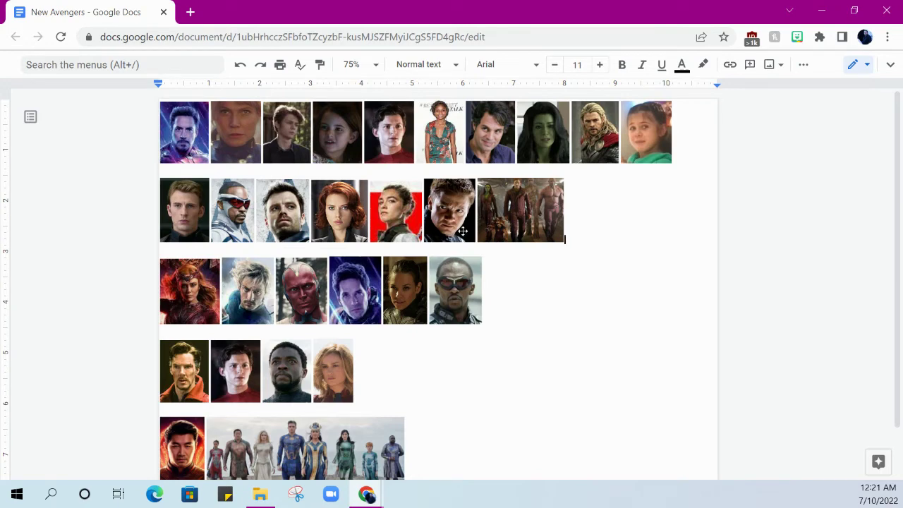
{"action": "key", "text": "Up"}
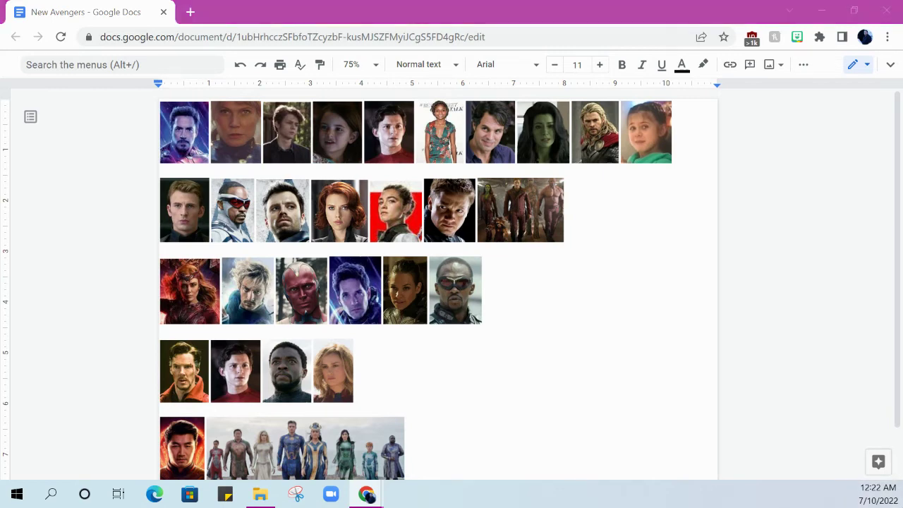
{"action": "right_click", "coordinate": [606, 223]}
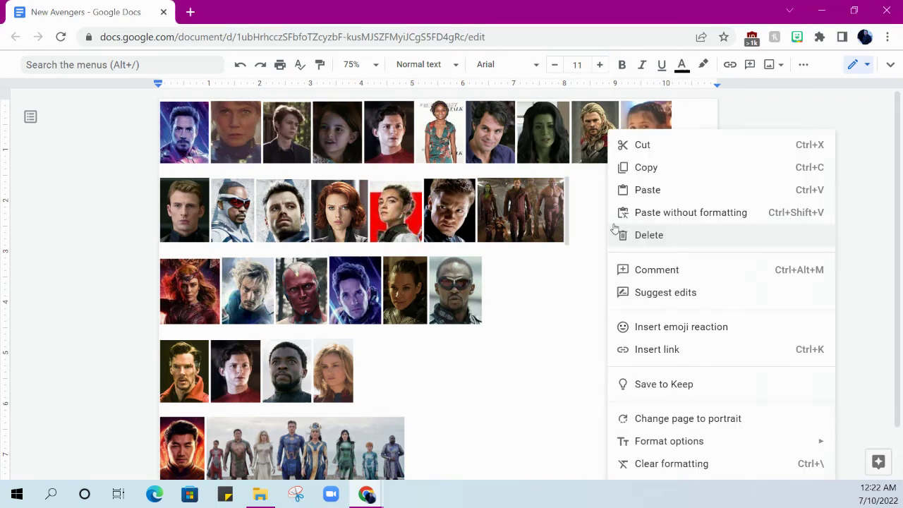
{"action": "left_click", "coordinate": [681, 196]}
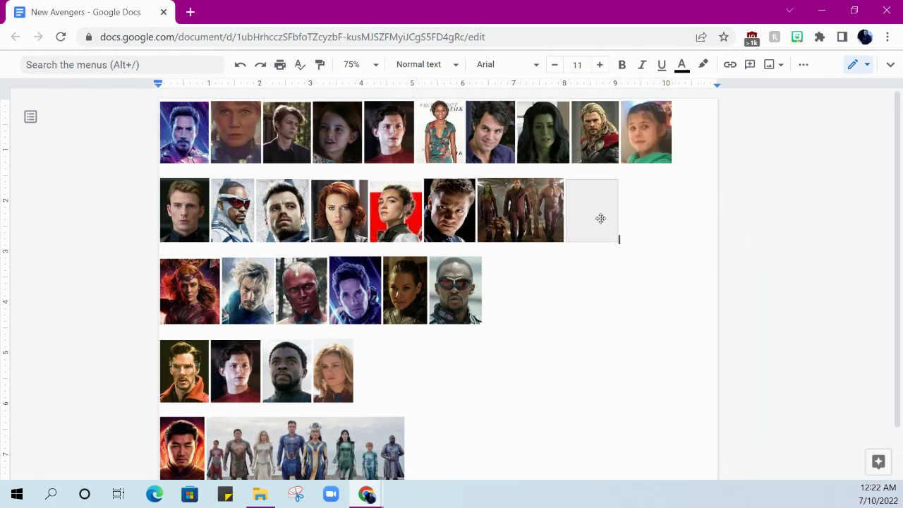
{"action": "left_click", "coordinate": [602, 211]}
{"action": "left_click_drag", "start_coordinate": [602, 211], "coordinate": [493, 217]}
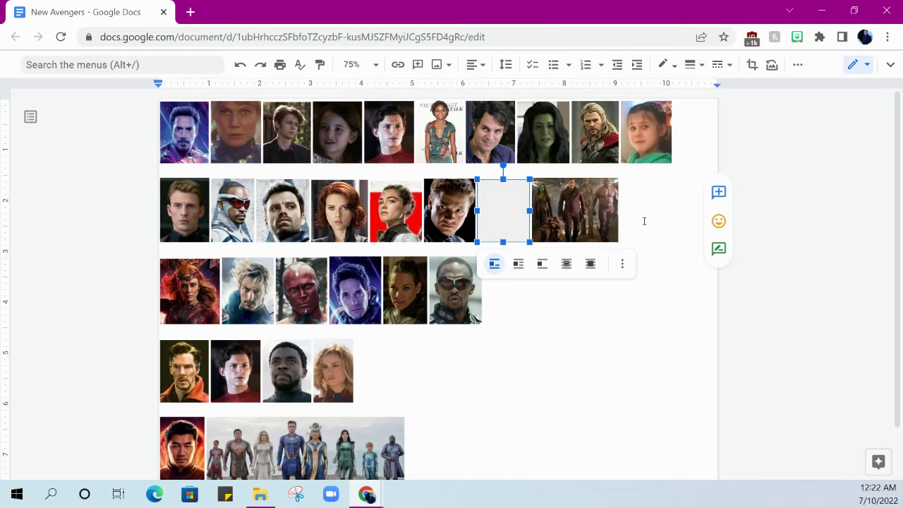
- Paste the copied picture of the tree-like character at the end of the second row
{"action": "left_click", "coordinate": [643, 217]}
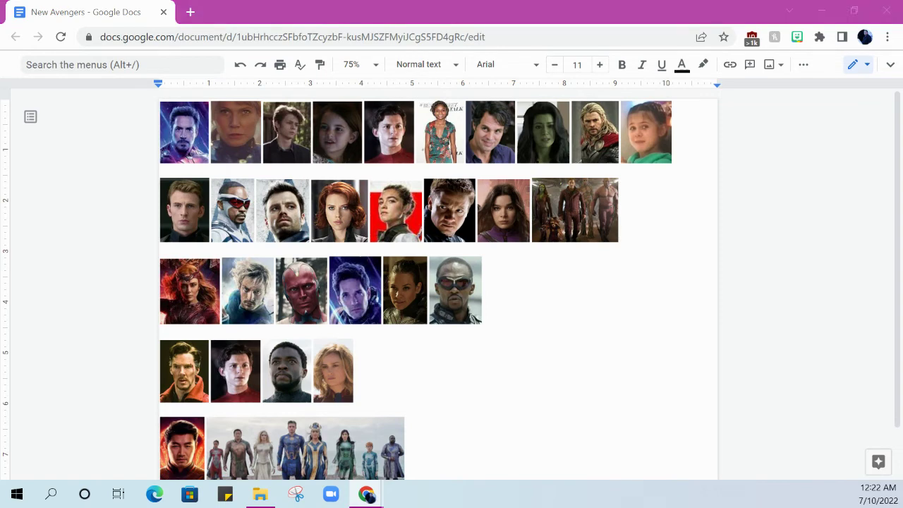
{"action": "right_click", "coordinate": [644, 218]}
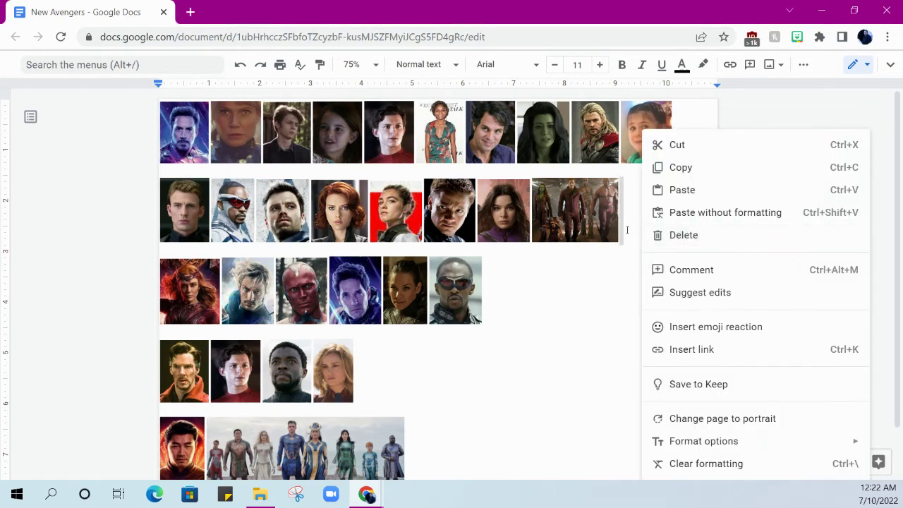
{"action": "left_click", "coordinate": [681, 190]}
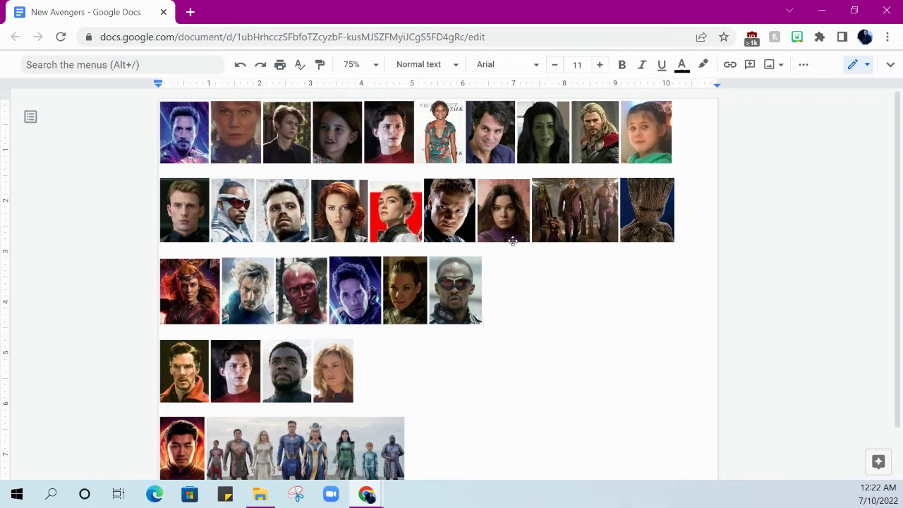
- Paste the copied picture of the two costumed boys into the third row and move it to third place
{"action": "left_click", "coordinate": [519, 279]}
{"action": "left_click", "coordinate": [248, 297]}
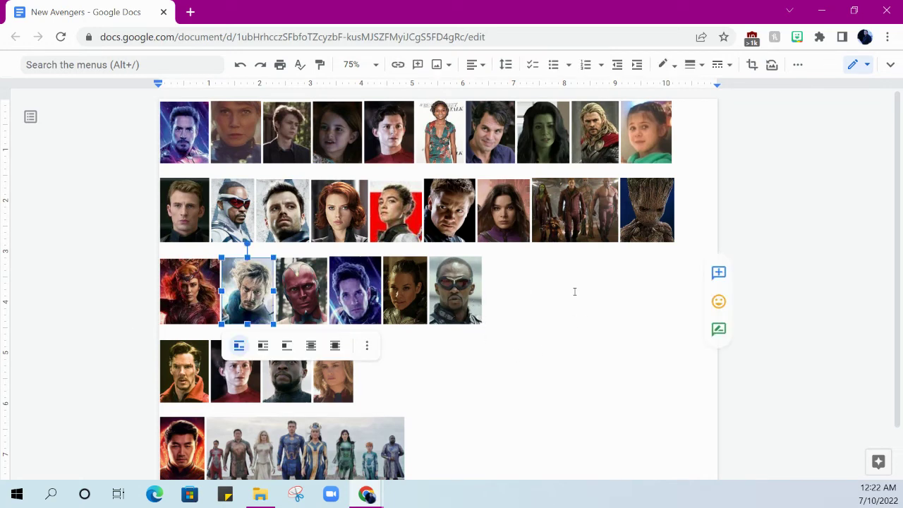
{"action": "left_click", "coordinate": [574, 295]}
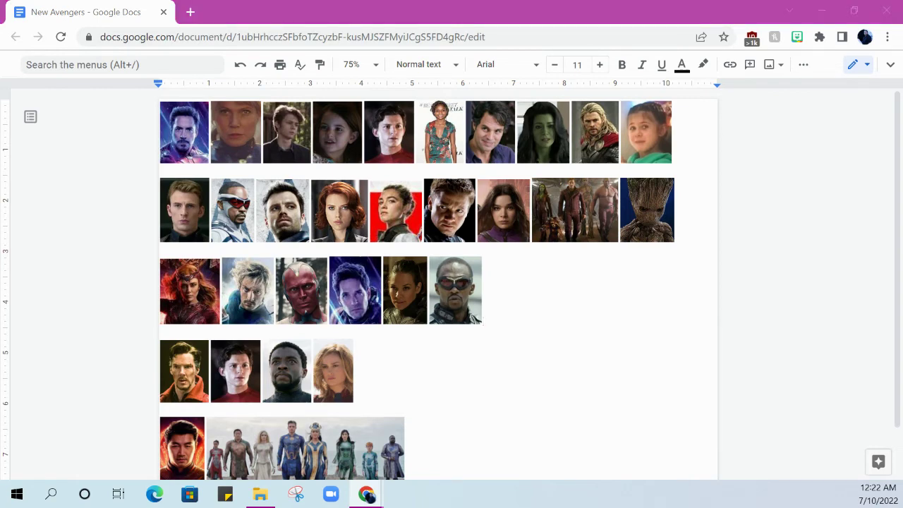
{"action": "left_click", "coordinate": [512, 299]}
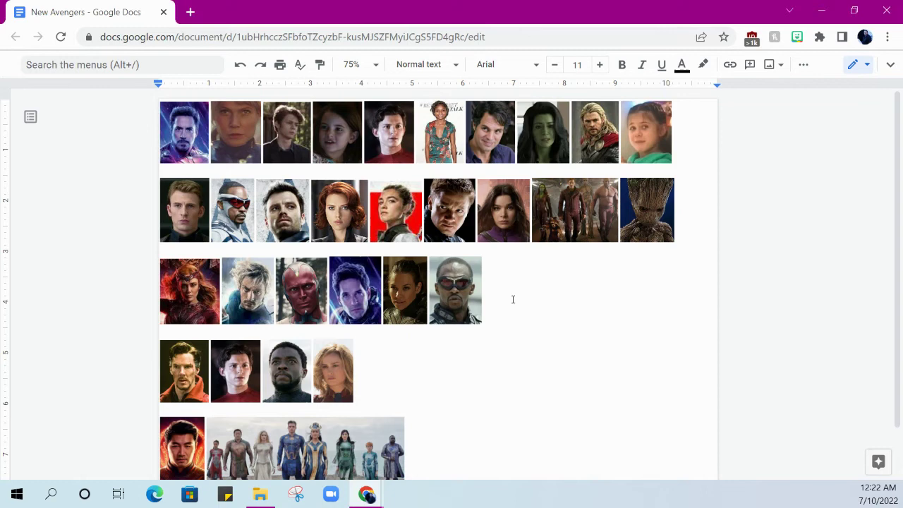
{"action": "right_click", "coordinate": [512, 299]}
{"action": "left_click", "coordinate": [552, 246]}
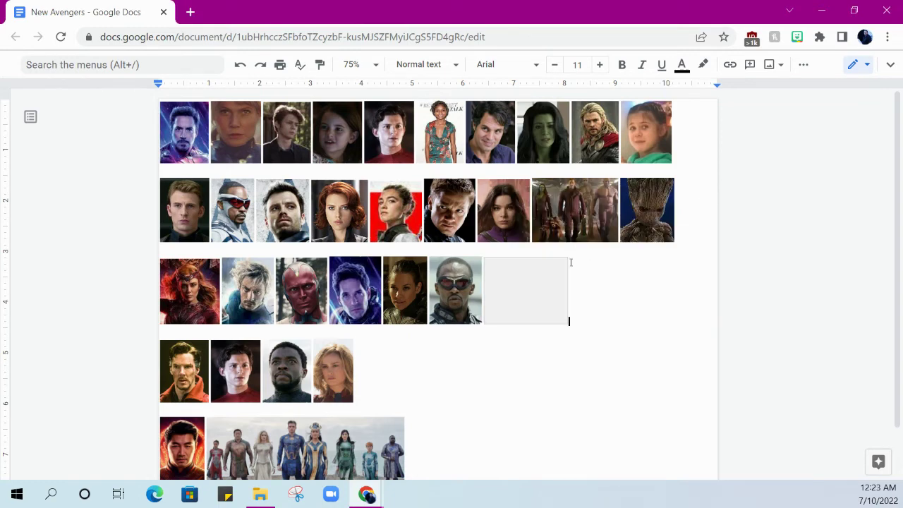
{"action": "left_click", "coordinate": [533, 301]}
{"action": "left_click_drag", "start_coordinate": [533, 300], "coordinate": [297, 301]}
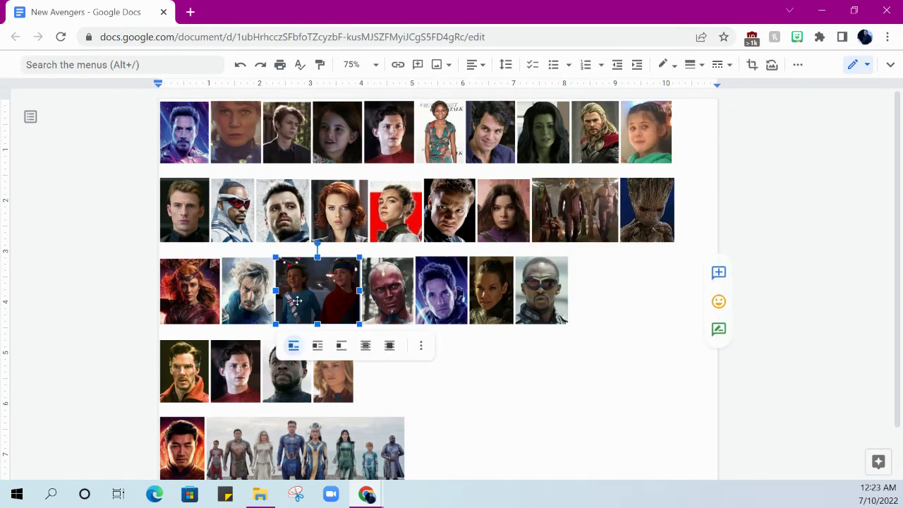
{"action": "left_click", "coordinate": [640, 304]}
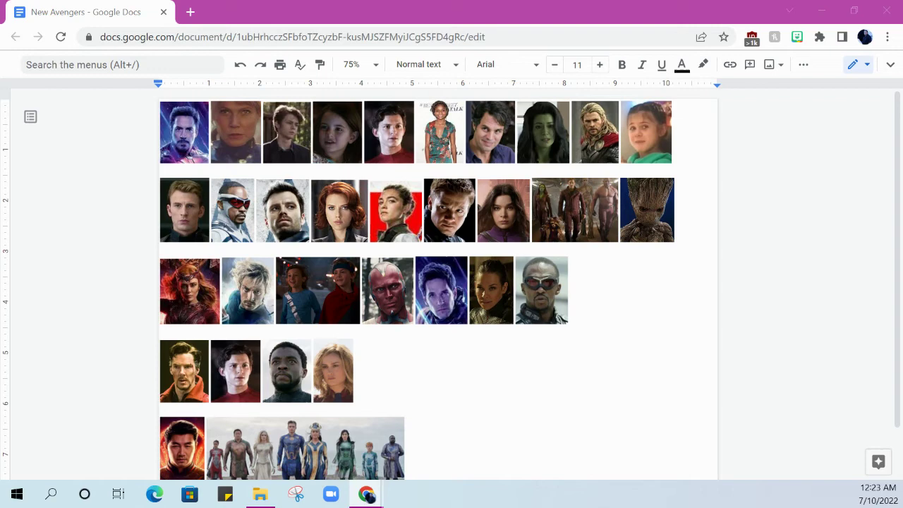
- Paste the copied picture of the all-white android into the third row and move it to fifth place, beside the red-faced one
{"action": "left_click", "coordinate": [587, 299]}
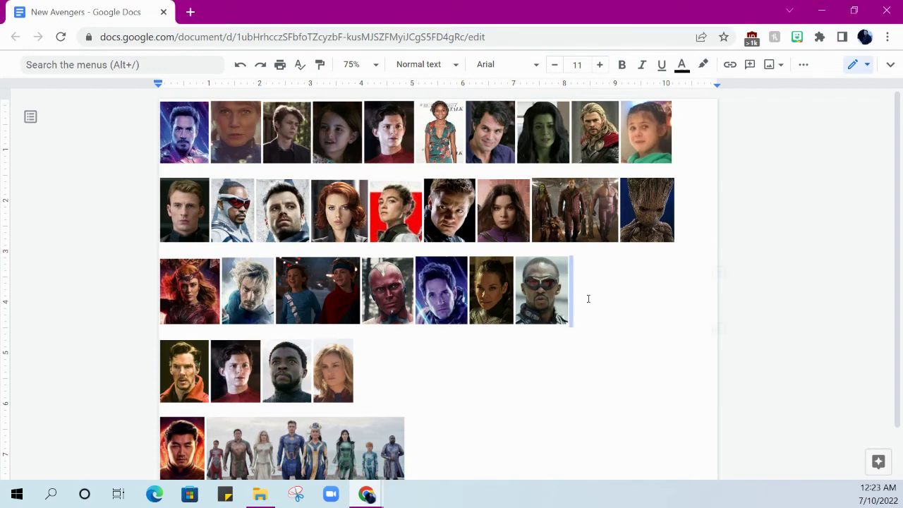
{"action": "right_click", "coordinate": [593, 299]}
{"action": "left_click", "coordinate": [624, 248]}
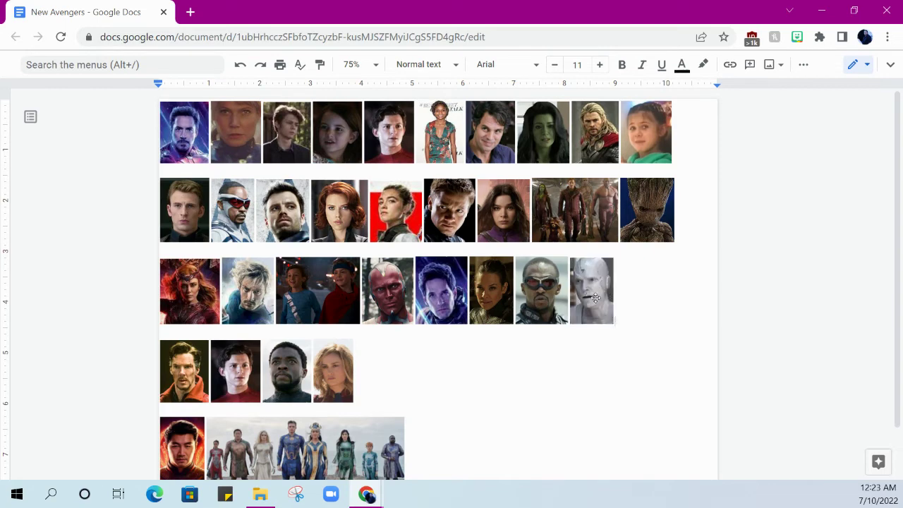
{"action": "left_click", "coordinate": [595, 296]}
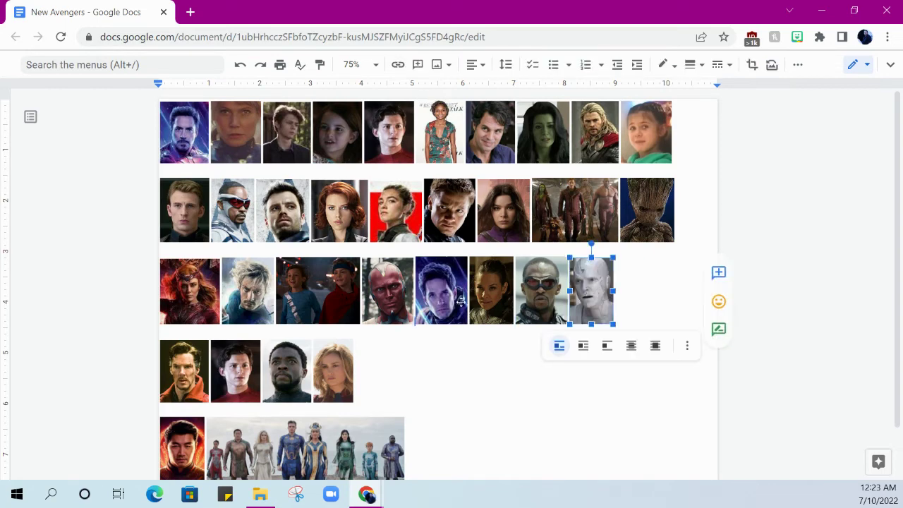
{"action": "left_click_drag", "start_coordinate": [386, 315], "coordinate": [421, 307]}
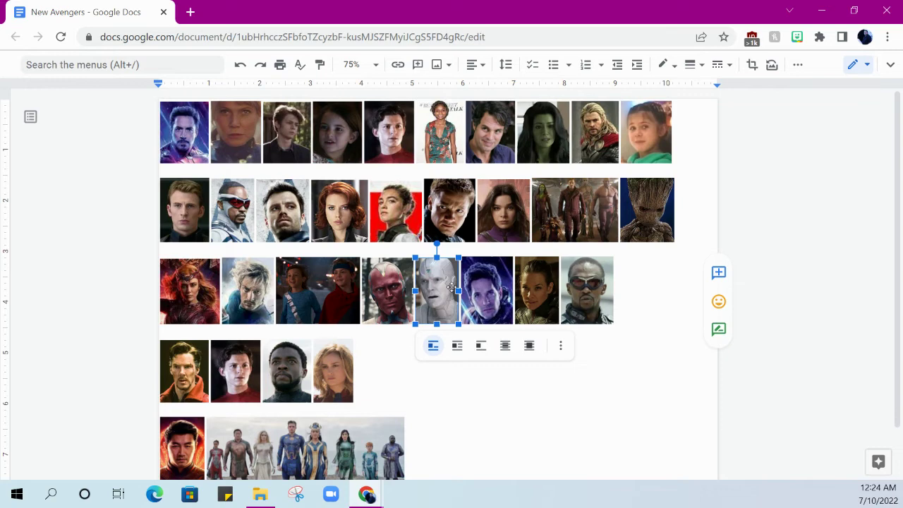
{"action": "left_click", "coordinate": [648, 283]}
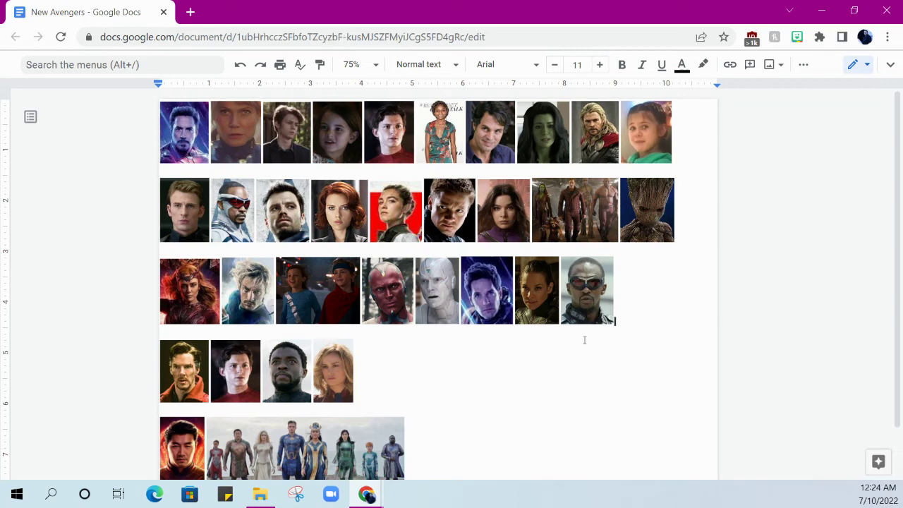
- Paste the copied picture of the long-haired girl in dark clothes into the third row and move it to eighth place
{"action": "left_click", "coordinate": [535, 293]}
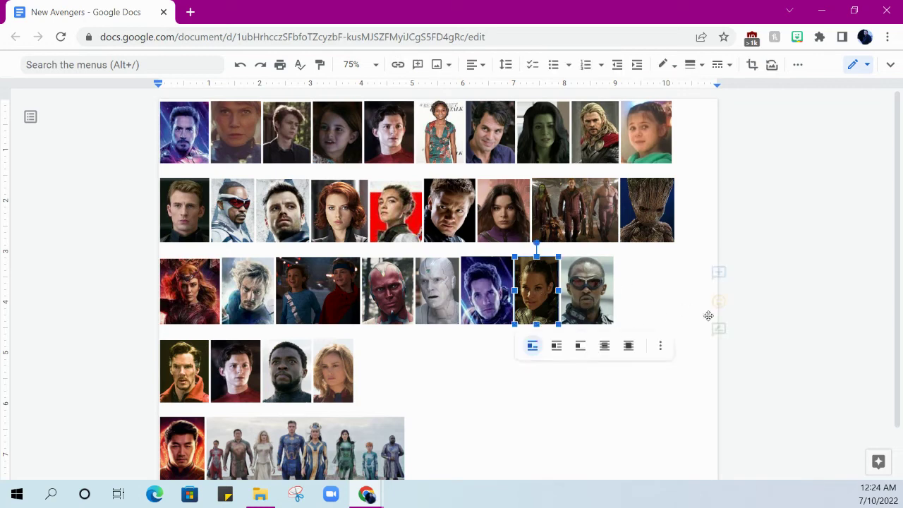
{"action": "left_click", "coordinate": [718, 321]}
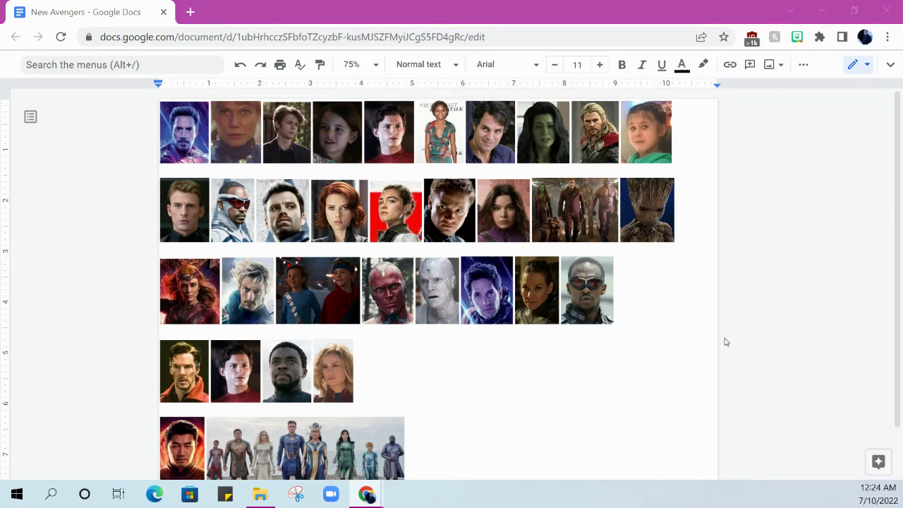
{"action": "left_click", "coordinate": [661, 280]}
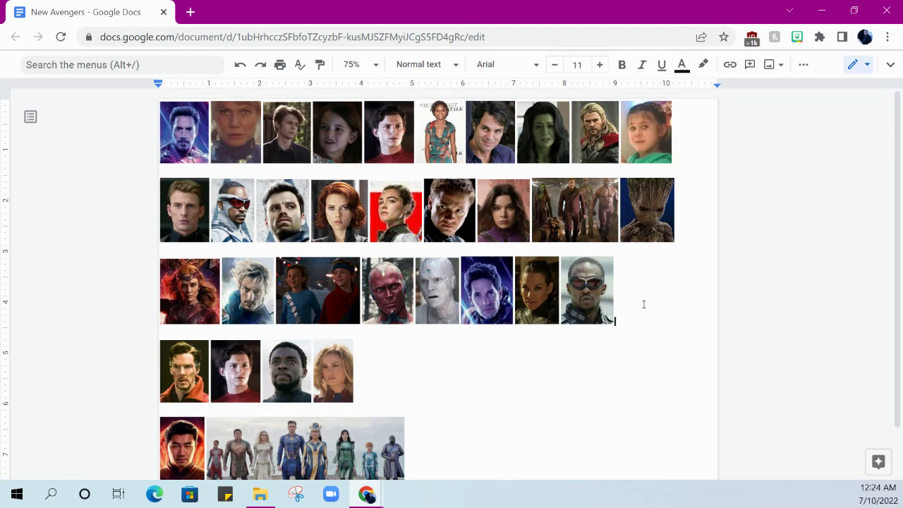
{"action": "right_click", "coordinate": [643, 304]}
{"action": "left_click", "coordinate": [719, 248]}
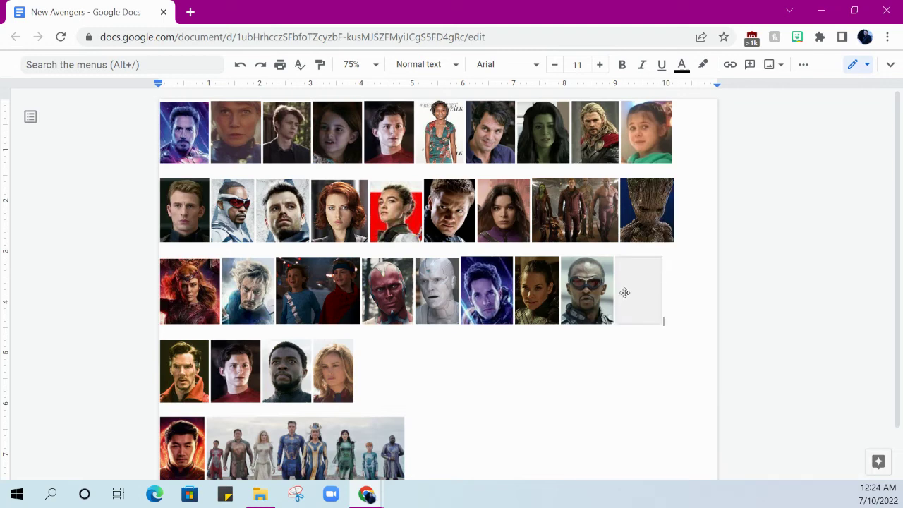
{"action": "left_click", "coordinate": [620, 298]}
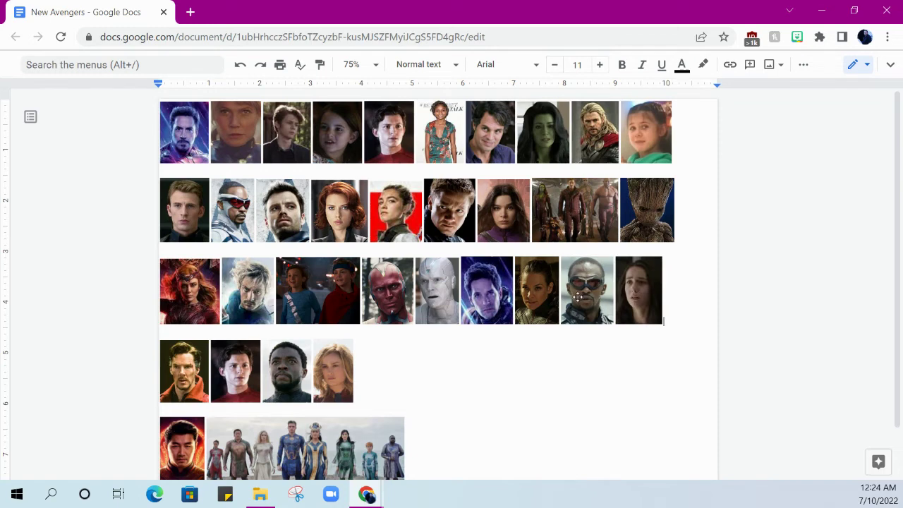
{"action": "left_click_drag", "start_coordinate": [566, 298], "coordinate": [579, 298]}
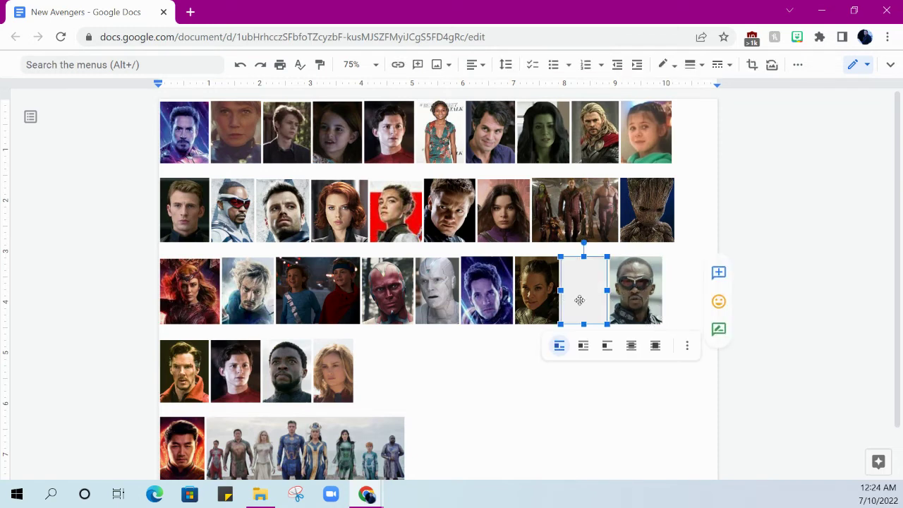
- Paste the copied picture of the young man in the dark green uniform at the end of the third row
{"action": "left_click", "coordinate": [686, 293]}
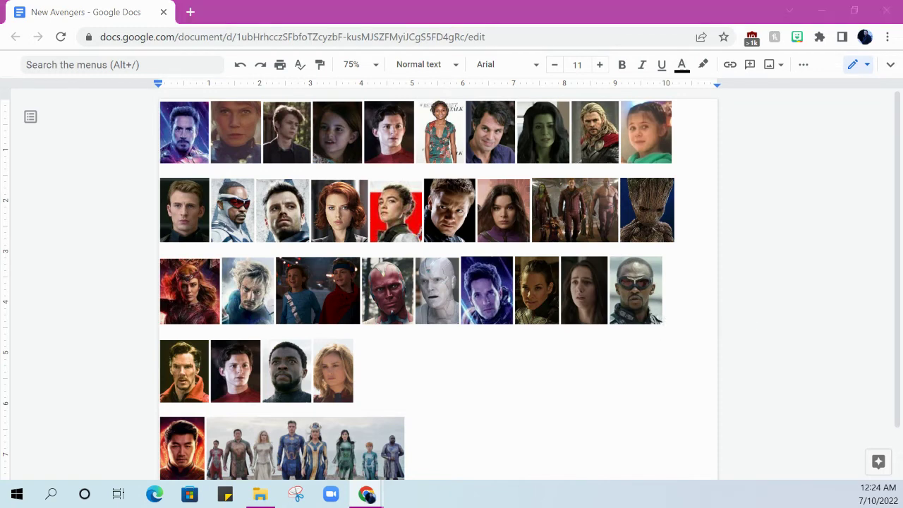
{"action": "left_click", "coordinate": [635, 289]}
{"action": "left_click", "coordinate": [233, 232]}
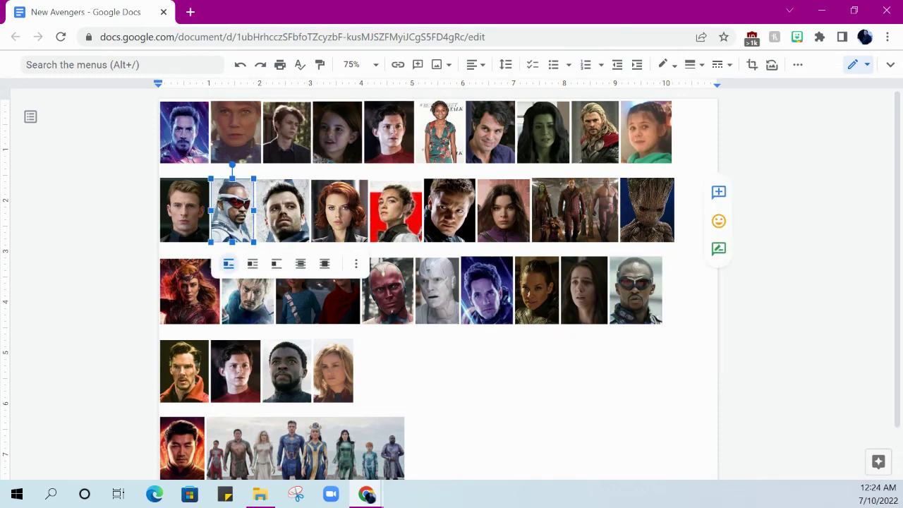
{"action": "left_click", "coordinate": [636, 295]}
{"action": "left_click", "coordinate": [695, 296]}
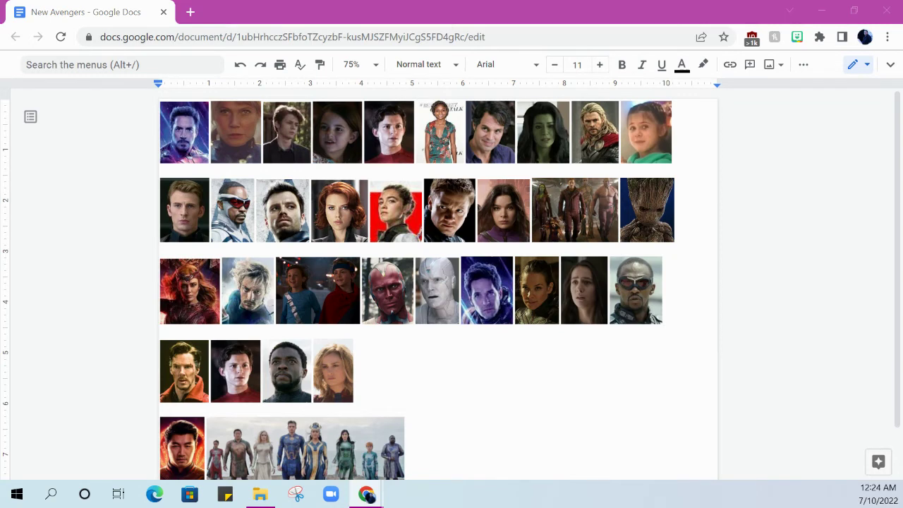
{"action": "left_click", "coordinate": [683, 300]}
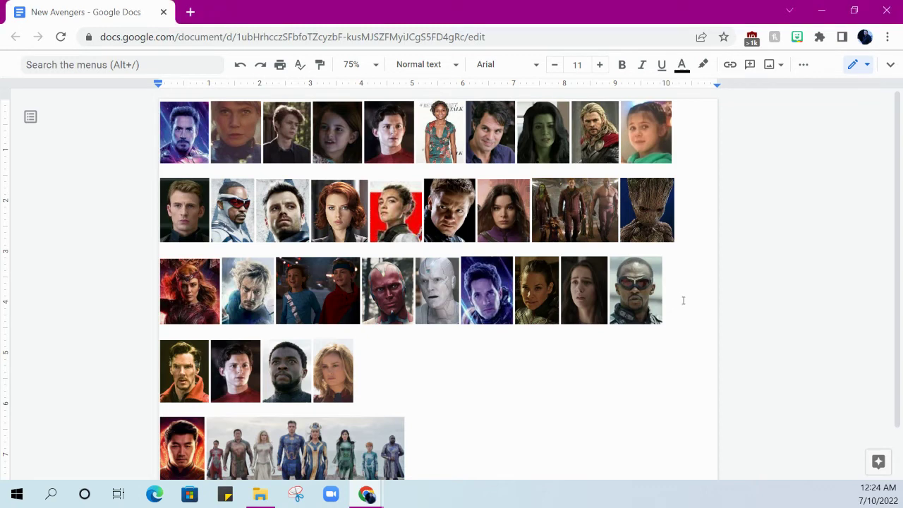
{"action": "left_click", "coordinate": [682, 300]}
{"action": "right_click", "coordinate": [667, 299]}
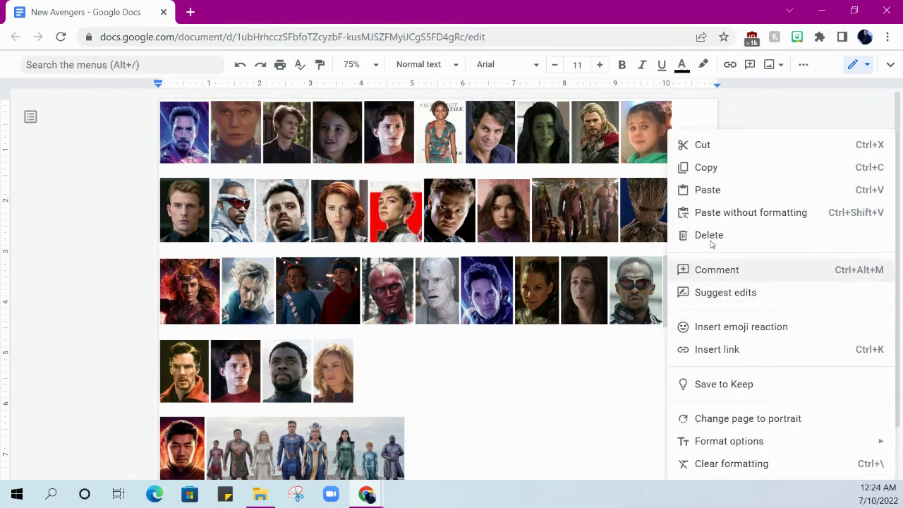
{"action": "key", "text": "Escape"}
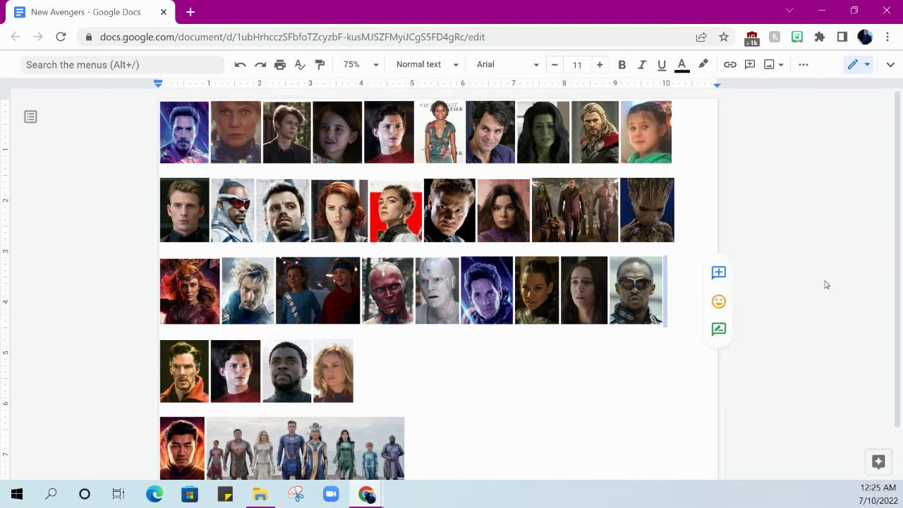
{"action": "key", "text": "ctrl+v"}
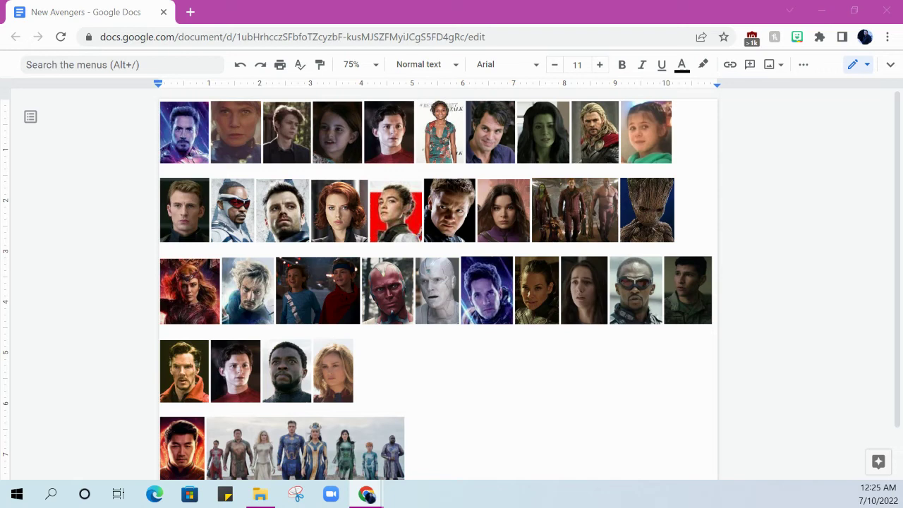
- Paste the copied picture of the long-haired girl in dark costume into the fourth row and move it to second place
{"action": "left_click", "coordinate": [394, 371]}
{"action": "right_click", "coordinate": [394, 371]}
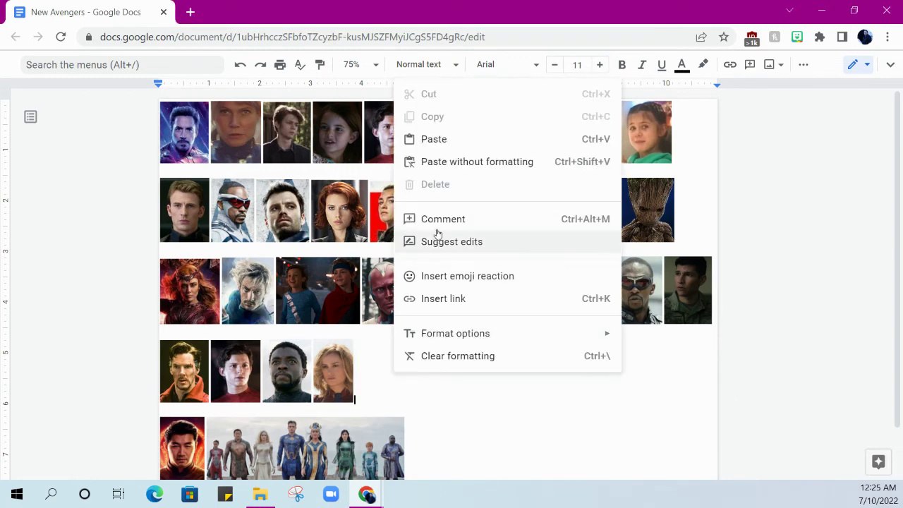
{"action": "left_click", "coordinate": [437, 138]}
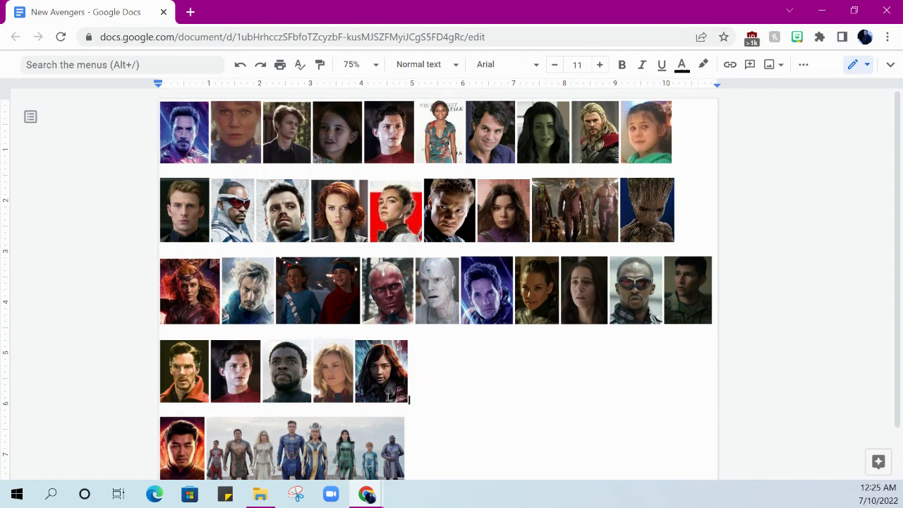
{"action": "left_click", "coordinate": [380, 384]}
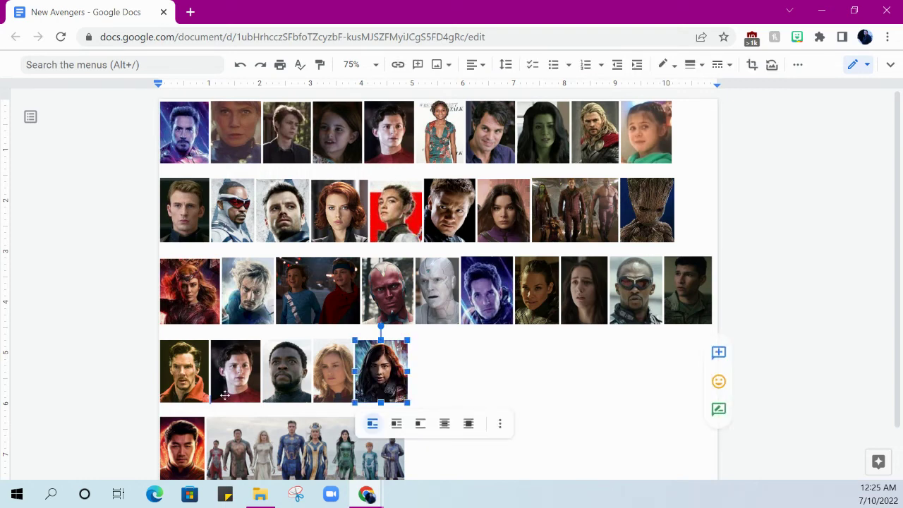
{"action": "left_click_drag", "start_coordinate": [360, 385], "coordinate": [211, 385]}
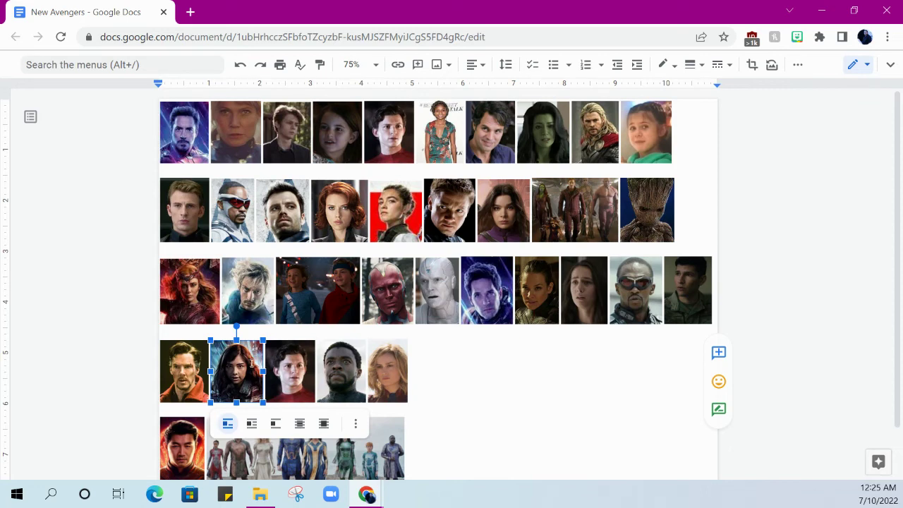
{"action": "key", "text": "End"}
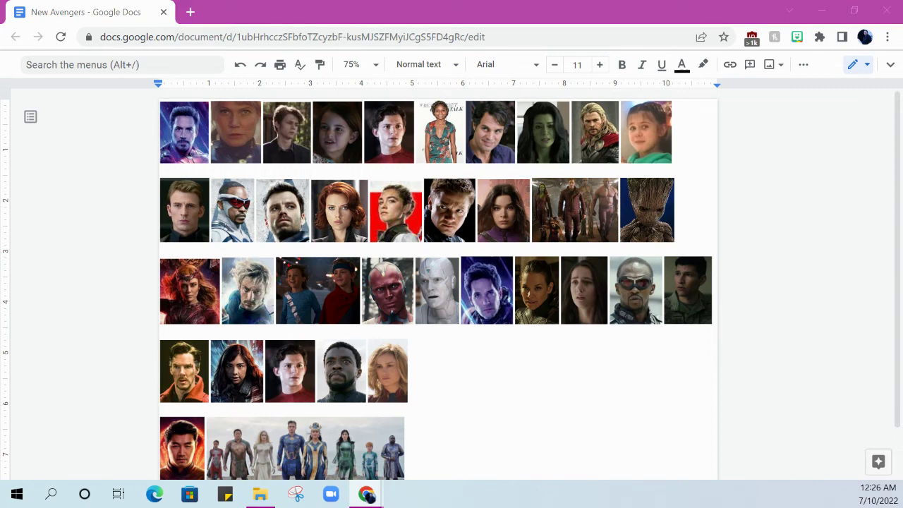
- Paste the copied picture of the young man in purple-blue light into the fourth row and move it to fourth place
{"action": "right_click", "coordinate": [482, 374]}
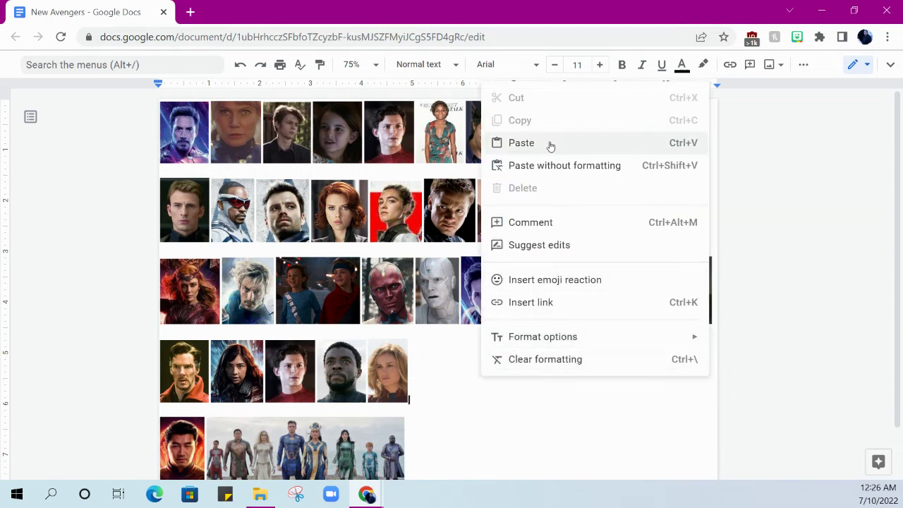
{"action": "left_click", "coordinate": [550, 143]}
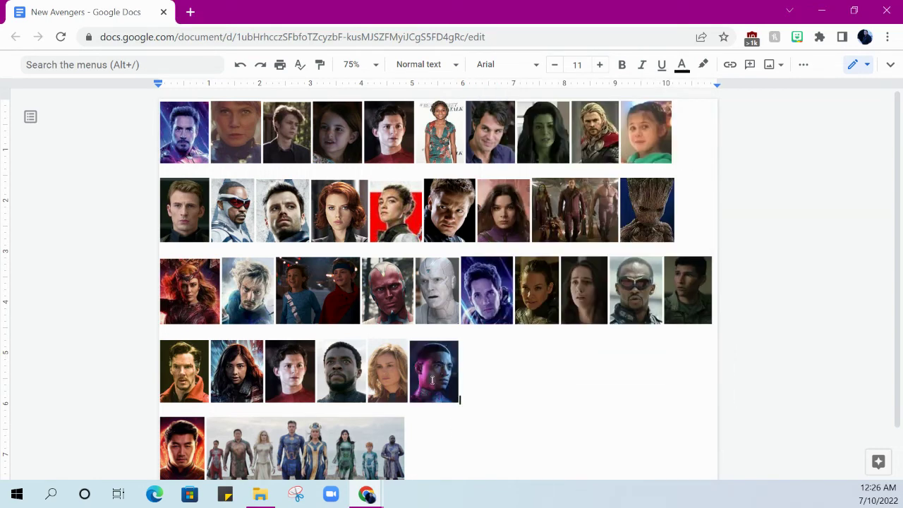
{"action": "left_click", "coordinate": [457, 366]}
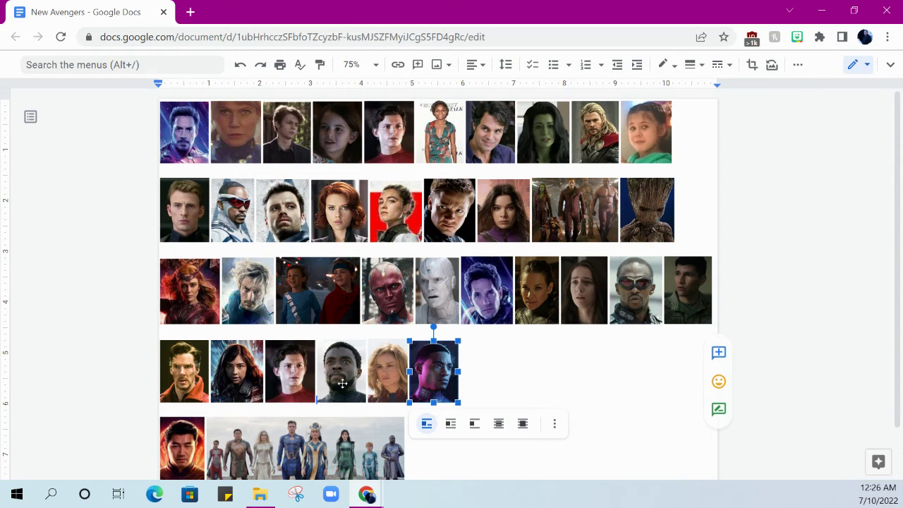
{"action": "left_click_drag", "start_coordinate": [285, 370], "coordinate": [286, 371]}
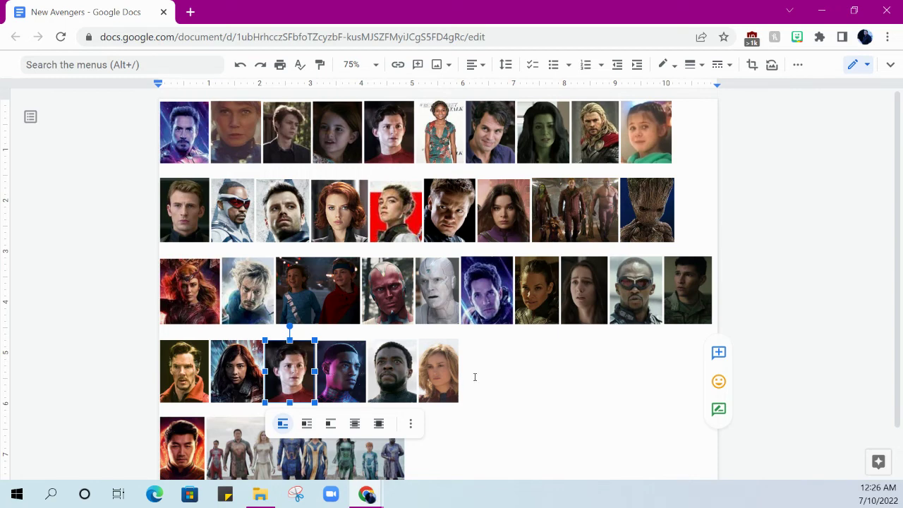
{"action": "left_click", "coordinate": [475, 377]}
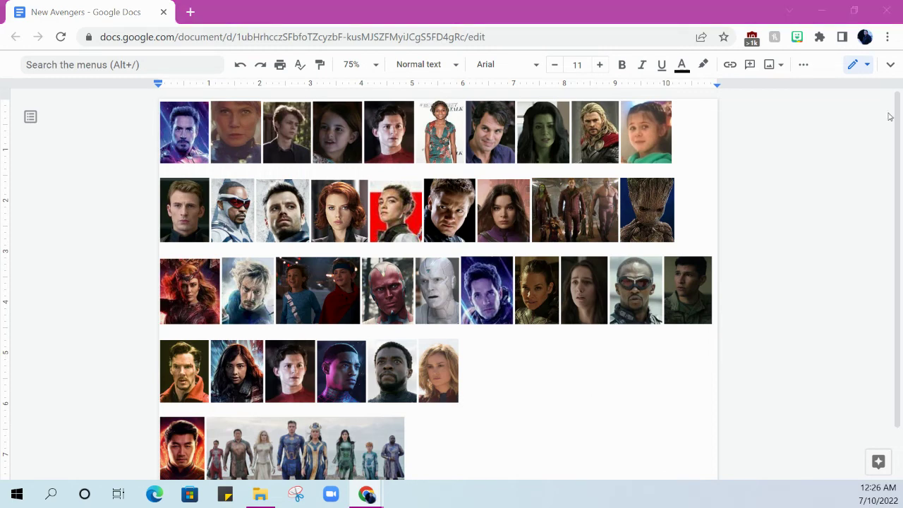
- Paste the copied picture of the woman with braided, upswept hair into the fourth row and move it to sixth place, before the blonde woman
{"action": "left_click", "coordinate": [556, 383]}
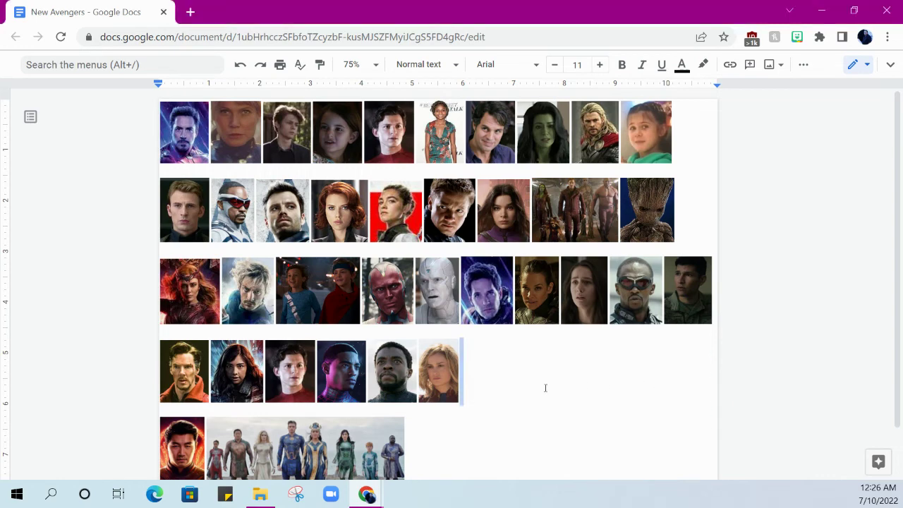
{"action": "right_click", "coordinate": [505, 384]}
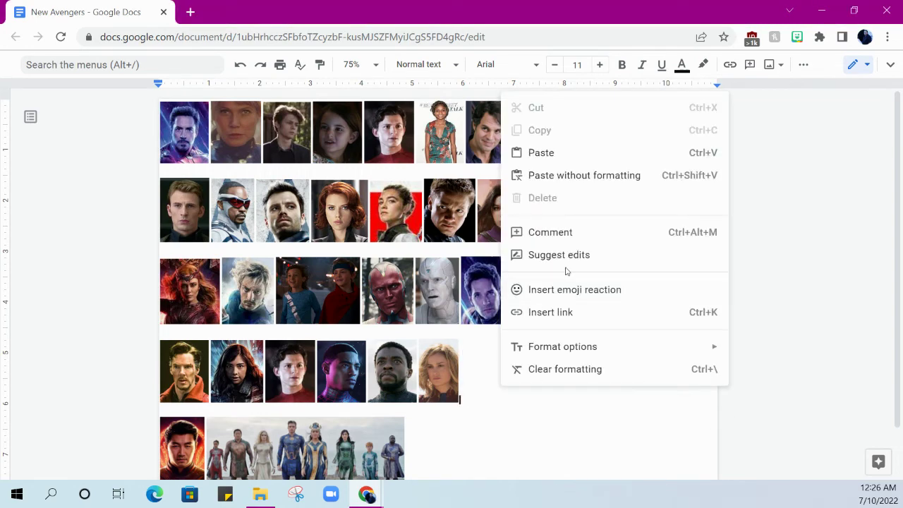
{"action": "left_click", "coordinate": [562, 152]}
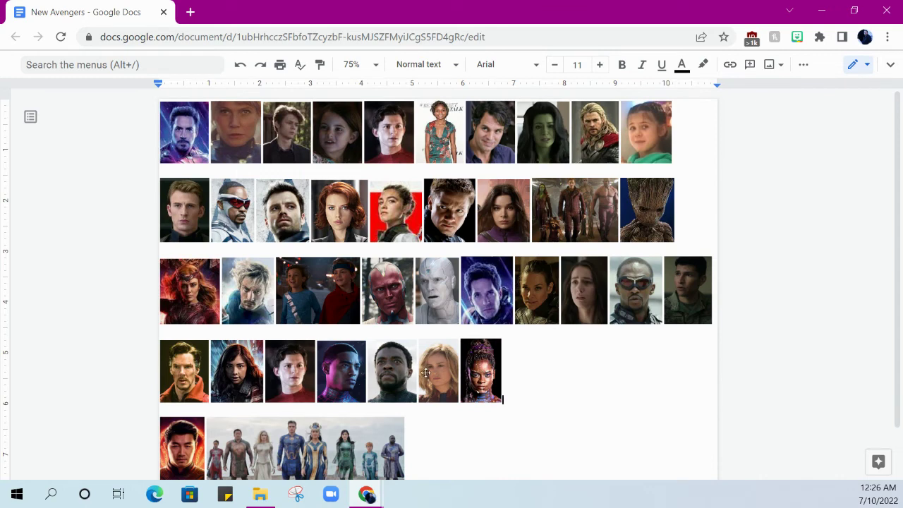
{"action": "left_click", "coordinate": [480, 370]}
{"action": "left_click_drag", "start_coordinate": [480, 370], "coordinate": [419, 370]}
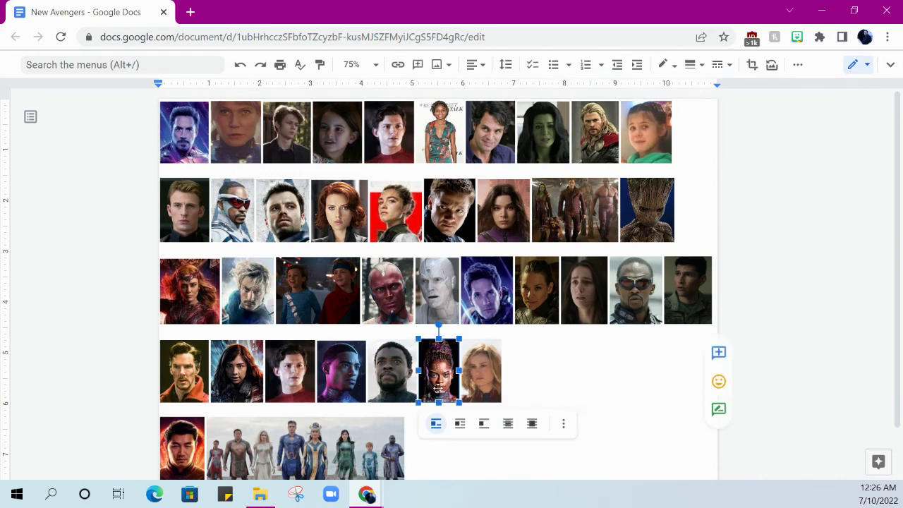
{"action": "key", "text": "Escape"}
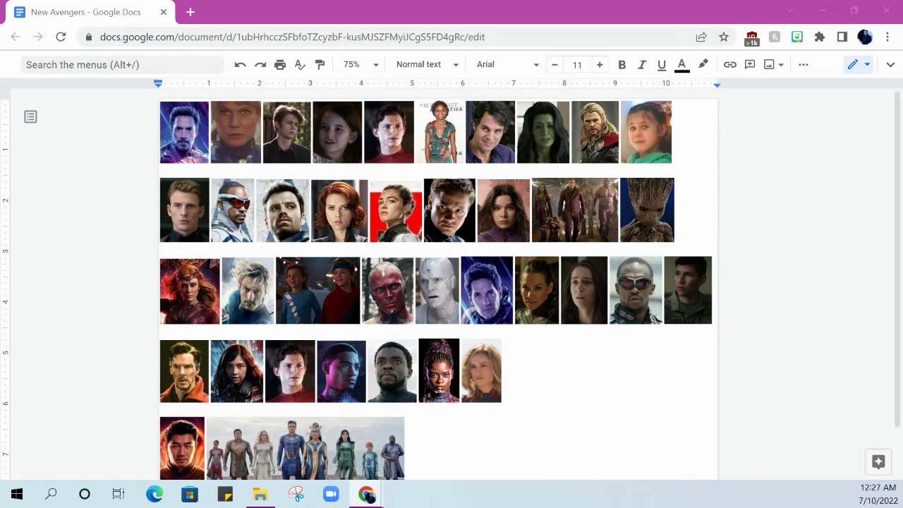
- Paste the copied picture of the curly-haired woman in a dark top at the end of the fourth row, after the blonde woman
{"action": "left_click", "coordinate": [558, 376]}
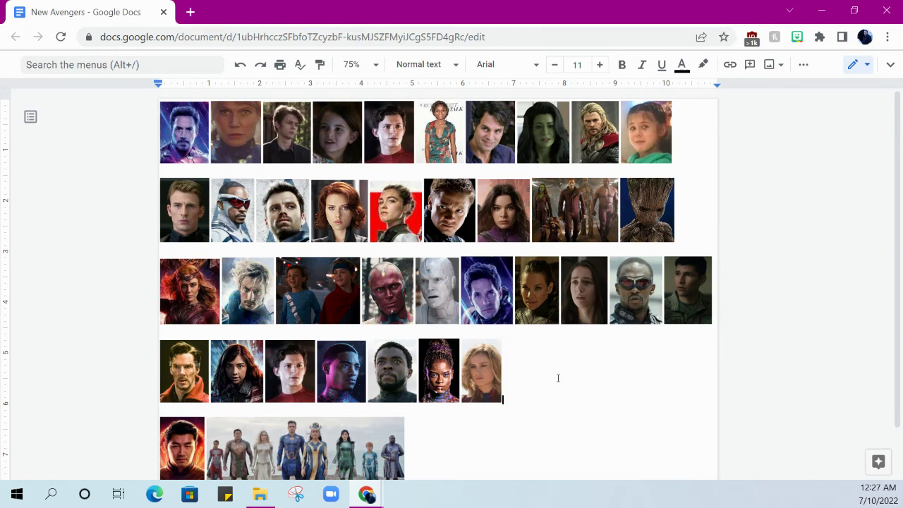
{"action": "right_click", "coordinate": [557, 376]}
{"action": "left_click", "coordinate": [600, 144]}
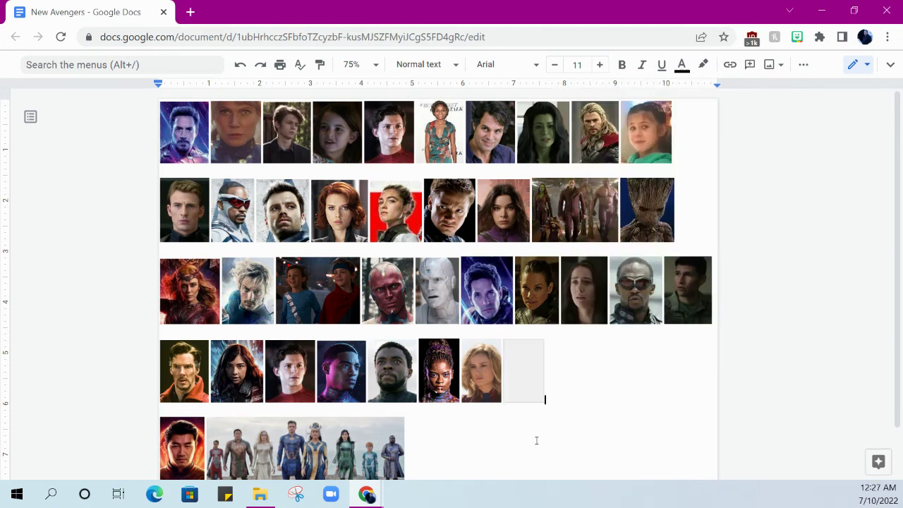
{"action": "left_click_drag", "start_coordinate": [562, 378], "coordinate": [530, 380]}
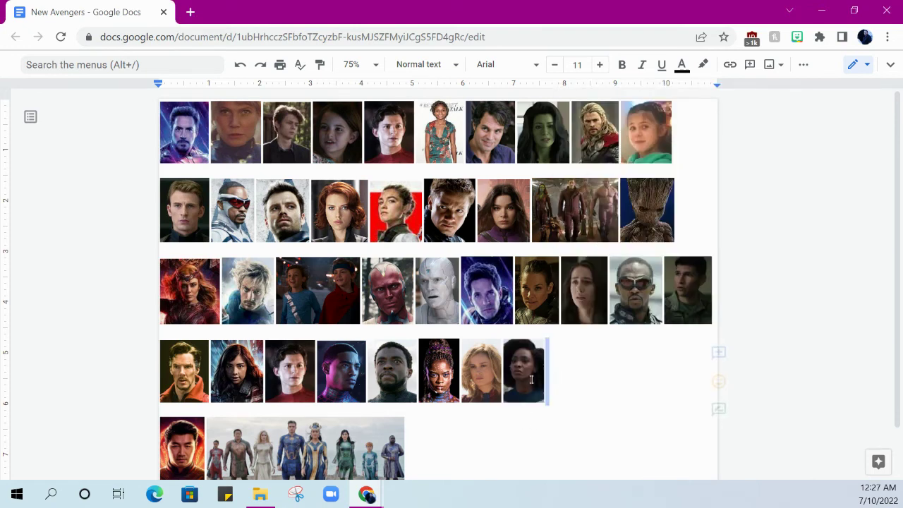
{"action": "left_click", "coordinate": [586, 378]}
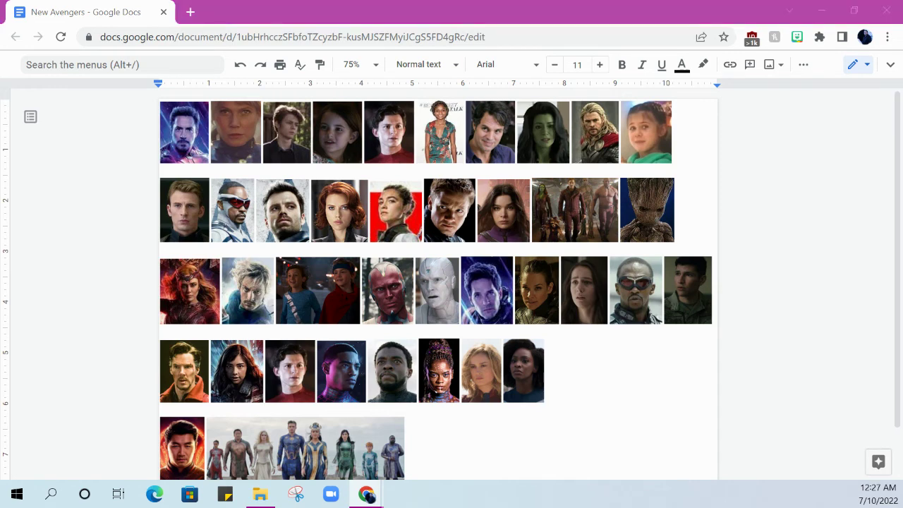
- Paste the copied picture of the masked girl in the blue costume at the end of the fourth row
{"action": "left_click", "coordinate": [588, 381]}
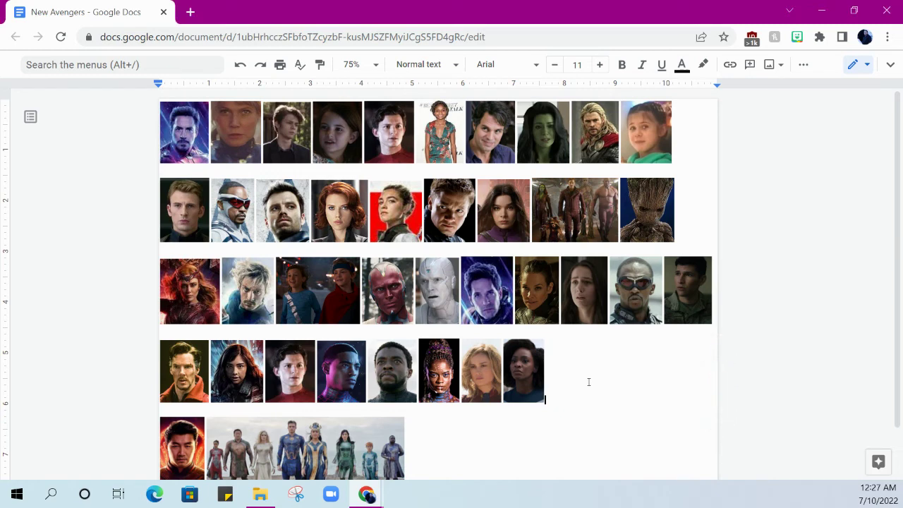
{"action": "right_click", "coordinate": [587, 381]}
{"action": "left_click", "coordinate": [632, 147]}
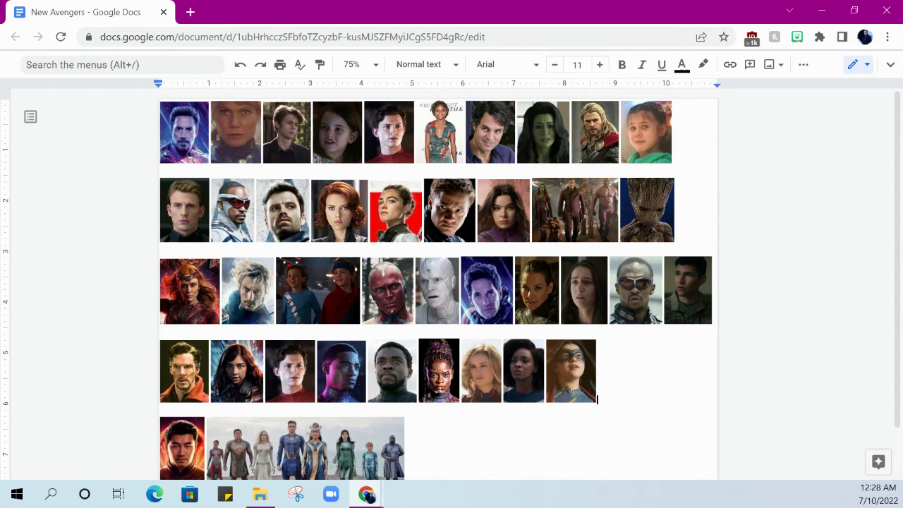
- Paste the copied picture of the dark-haired woman with bangs into the fifth row and move it to second place, before the group picture
{"action": "scroll", "coordinate": [897, 280], "scroll_direction": "down", "scroll_amount": 1}
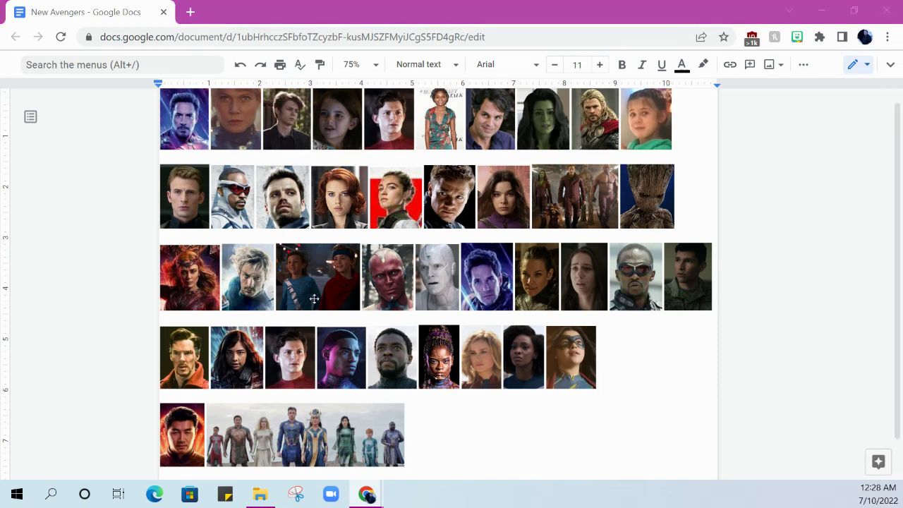
{"action": "left_click", "coordinate": [490, 459]}
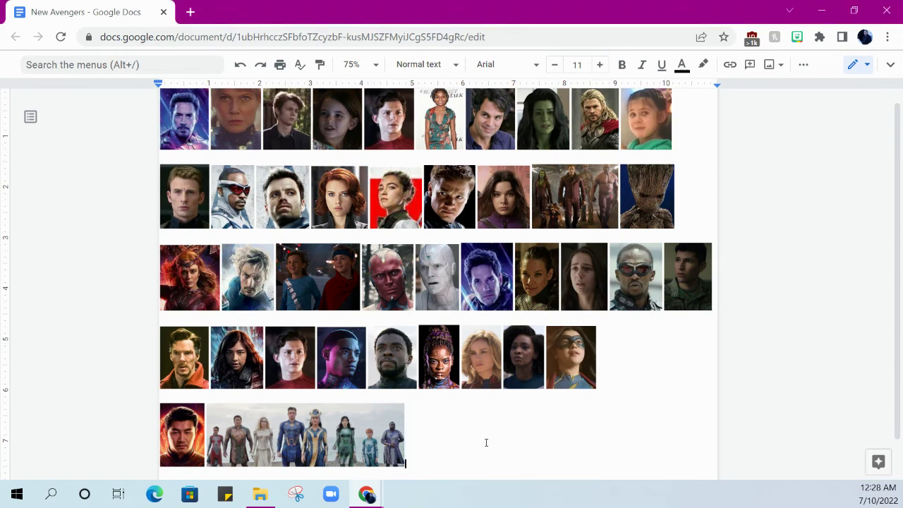
{"action": "right_click", "coordinate": [486, 442]}
{"action": "left_click", "coordinate": [529, 207]}
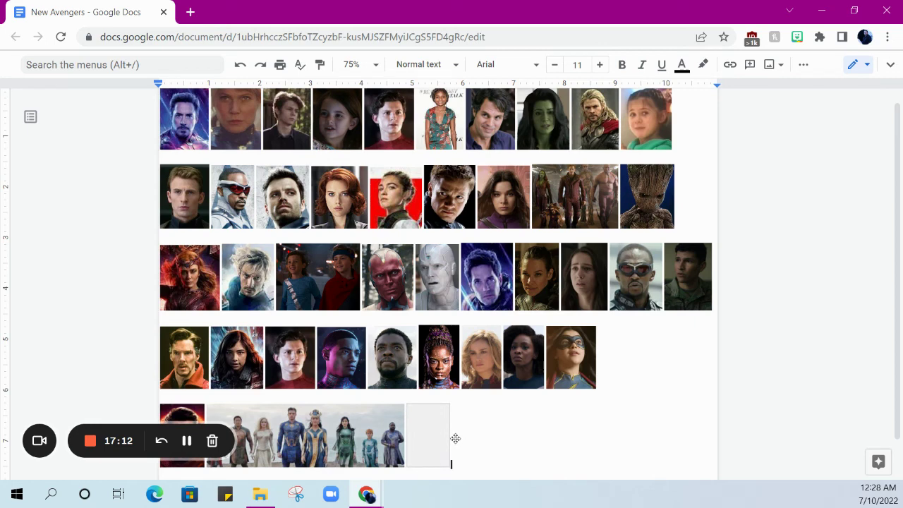
{"action": "scroll", "coordinate": [455, 438], "scroll_direction": "down", "scroll_amount": 1}
{"action": "left_click", "coordinate": [423, 384]}
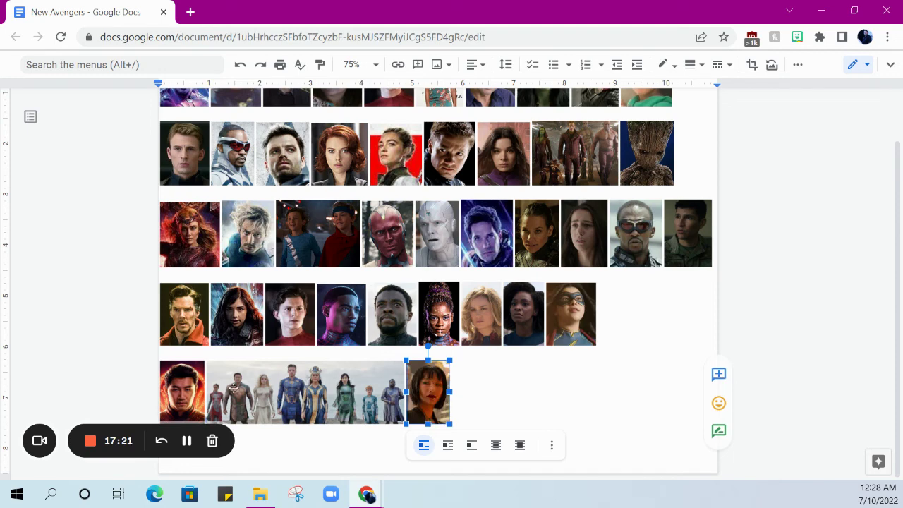
{"action": "left_click_drag", "start_coordinate": [209, 384], "coordinate": [208, 388]}
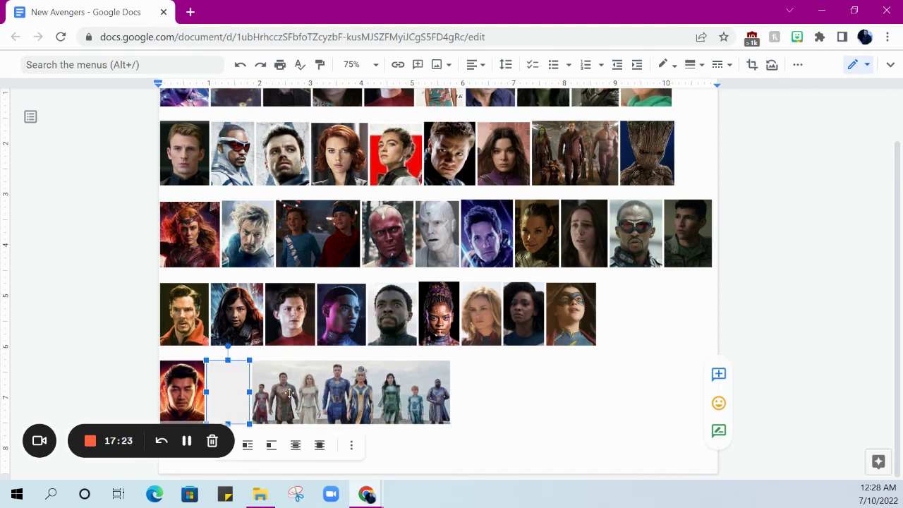
{"action": "left_click", "coordinate": [487, 398]}
{"action": "scroll", "coordinate": [491, 422], "scroll_direction": "up", "scroll_amount": 2}
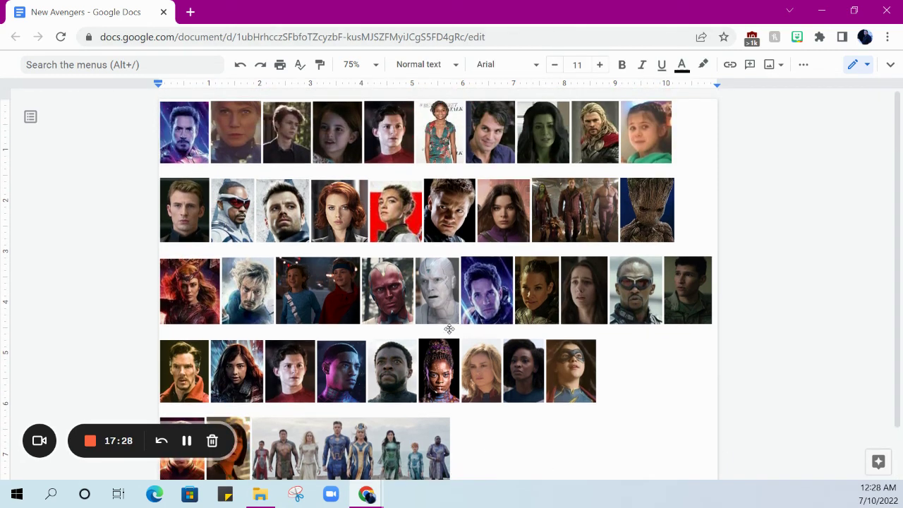
{"action": "scroll", "coordinate": [500, 390], "scroll_direction": "down", "scroll_amount": 2}
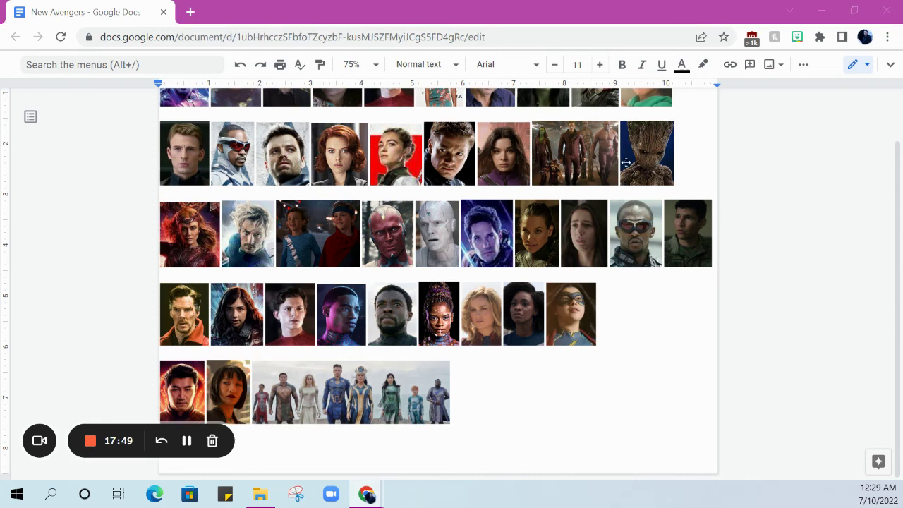
- Paste the copied picture of the dark-haired boy at the end of the fifth row, after the group picture
{"action": "left_click", "coordinate": [510, 403]}
{"action": "right_click", "coordinate": [508, 402]}
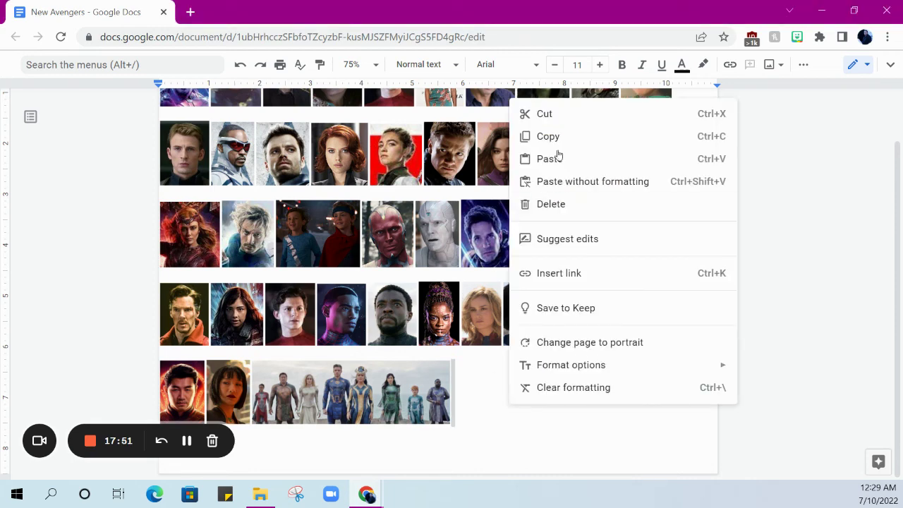
{"action": "left_click", "coordinate": [578, 158]}
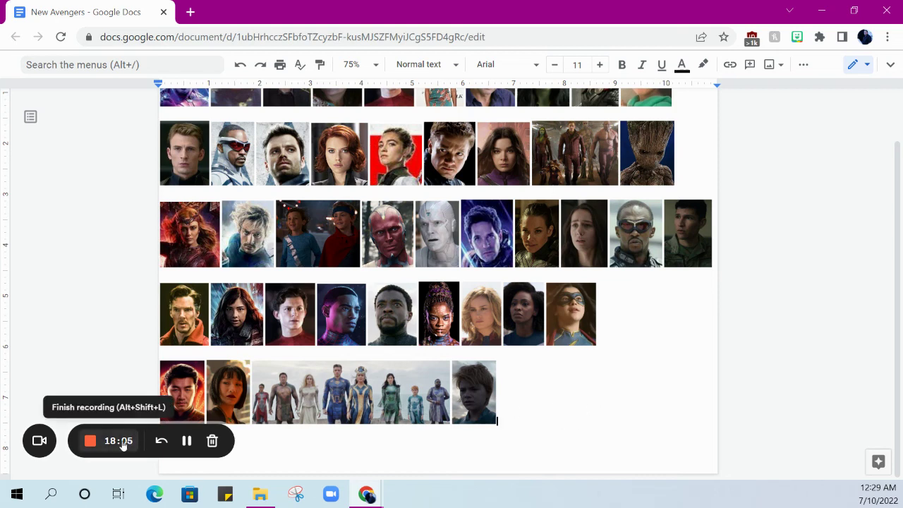
- Review all five rows of character pictures from the first row down to the end of the fifth
{"action": "left_click_drag", "start_coordinate": [897, 278], "coordinate": [898, 225]}
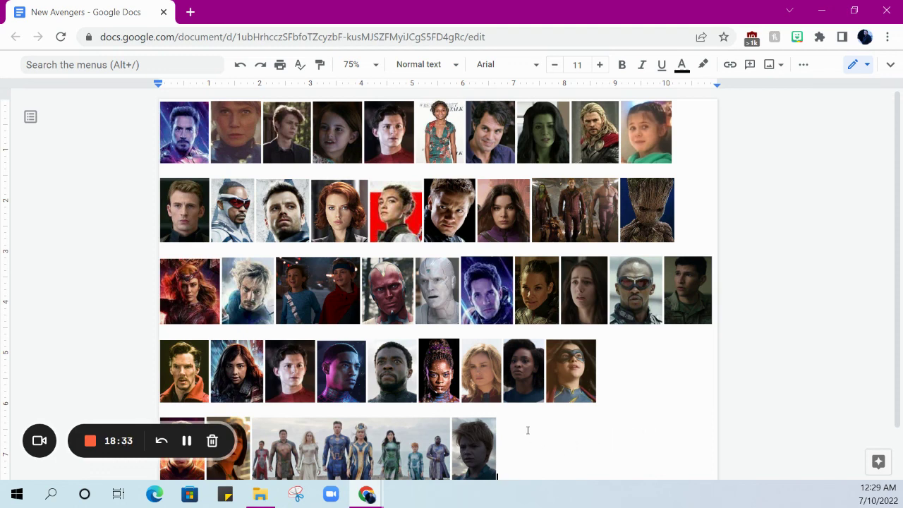
{"action": "scroll", "coordinate": [527, 430], "scroll_direction": "down", "scroll_amount": 1}
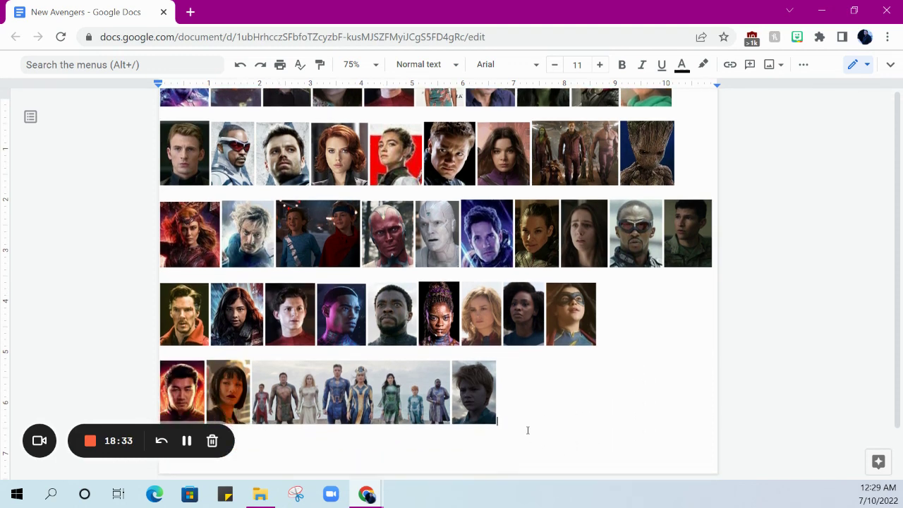
{"action": "left_click", "coordinate": [342, 325]}
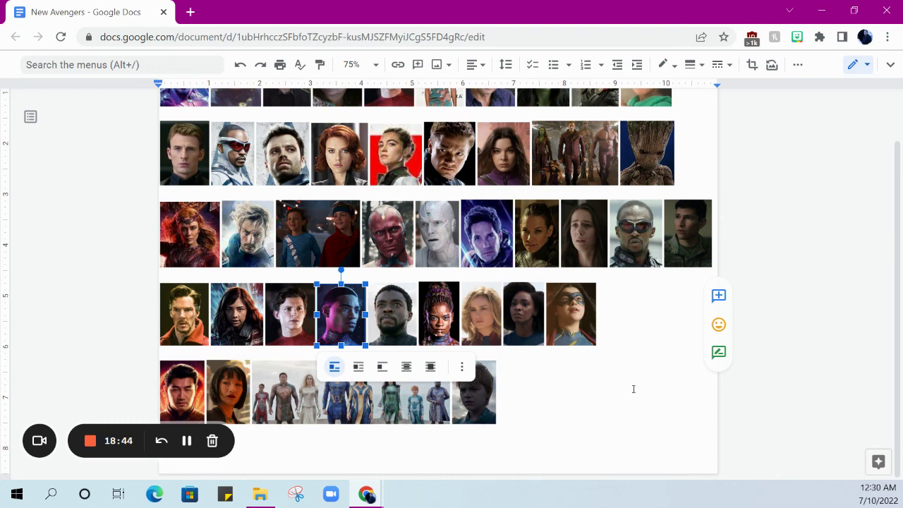
{"action": "left_click", "coordinate": [538, 374]}
{"action": "scroll", "coordinate": [585, 423], "scroll_direction": "up", "scroll_amount": 1}
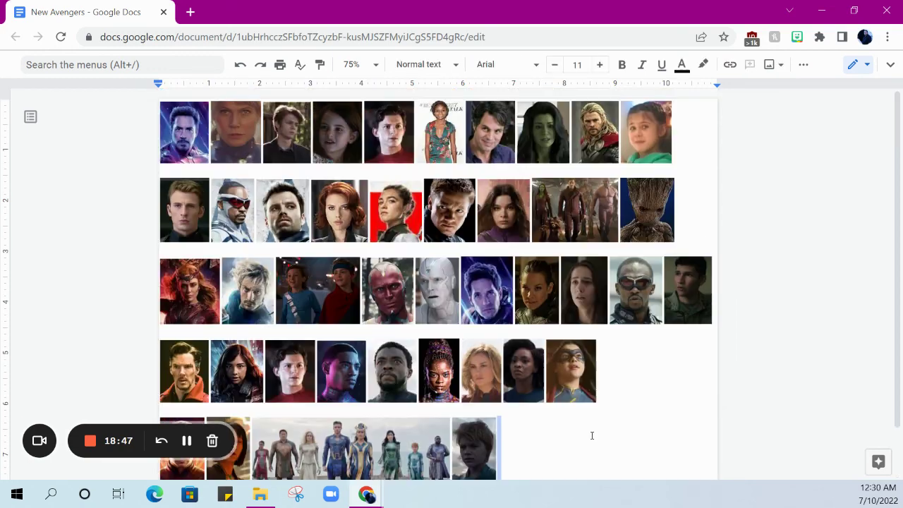
{"action": "scroll", "coordinate": [582, 430], "scroll_direction": "down", "scroll_amount": 1}
{"action": "scroll", "coordinate": [366, 263], "scroll_direction": "up", "scroll_amount": 1}
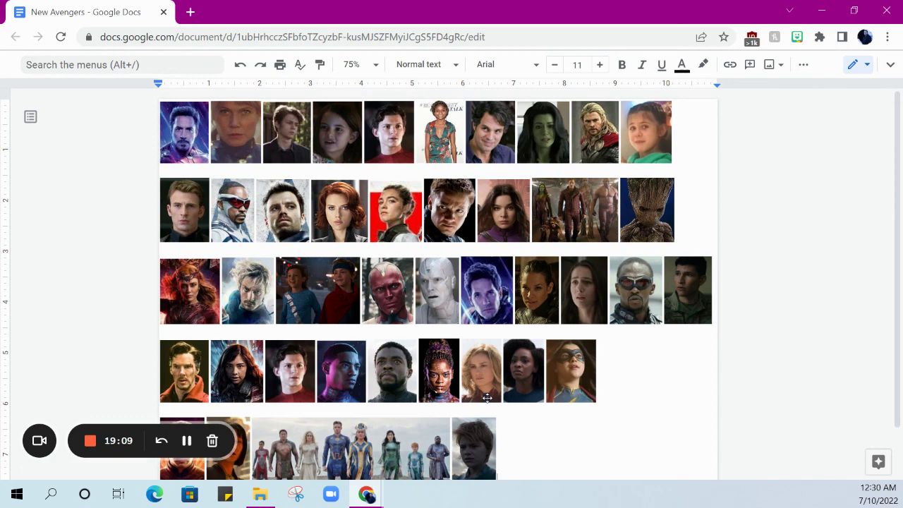
{"action": "scroll", "coordinate": [487, 398], "scroll_direction": "down", "scroll_amount": 2}
{"action": "scroll", "coordinate": [532, 416], "scroll_direction": "up", "scroll_amount": 2}
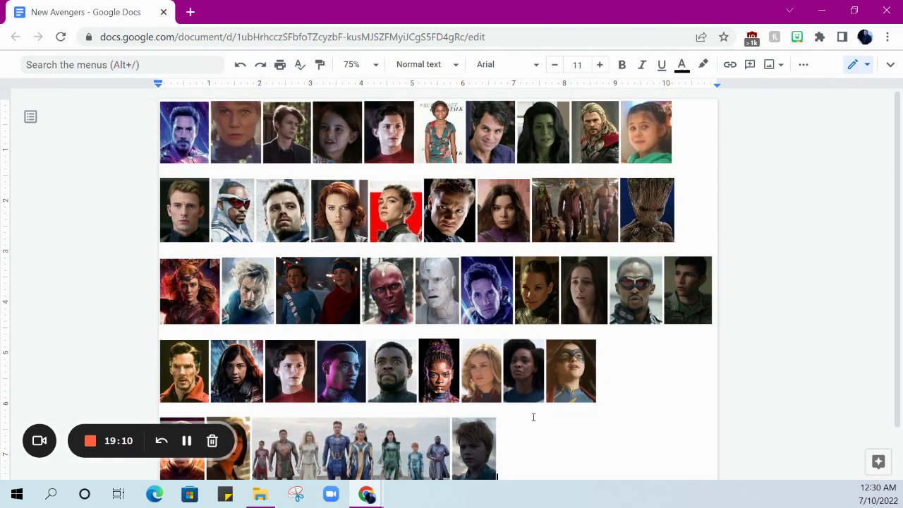